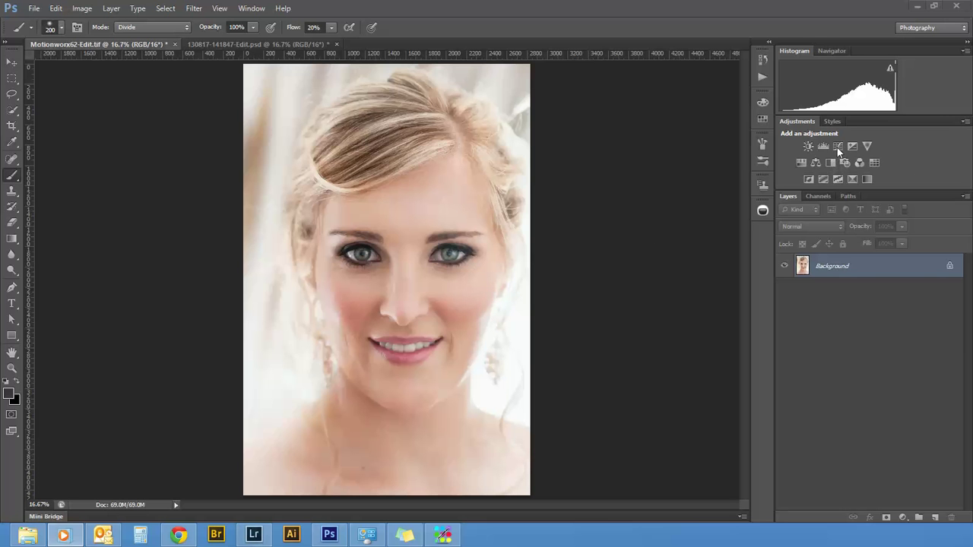
Step: Add a Curves adjustment layer and brighten the portrait by raising the curve from a tone sampled on the cheek
click(838, 146)
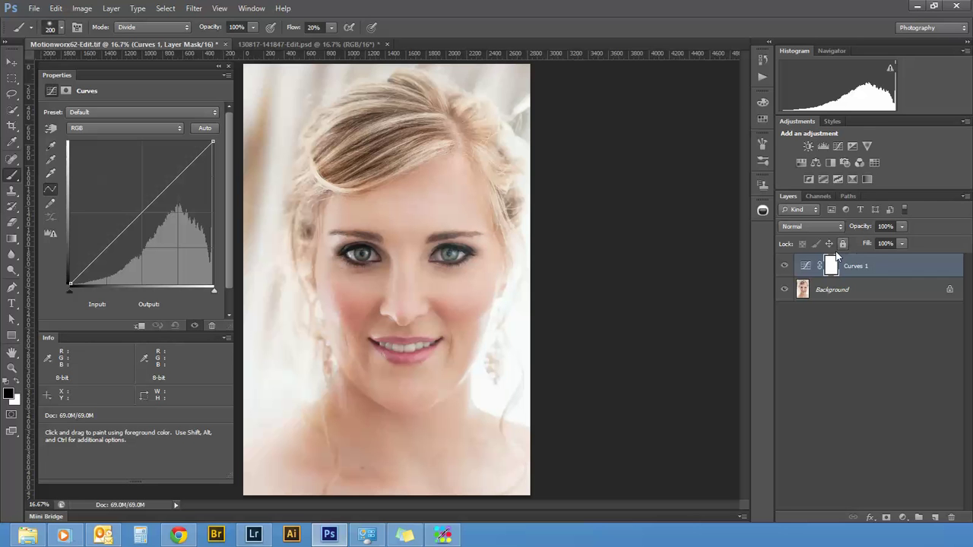
click(53, 128)
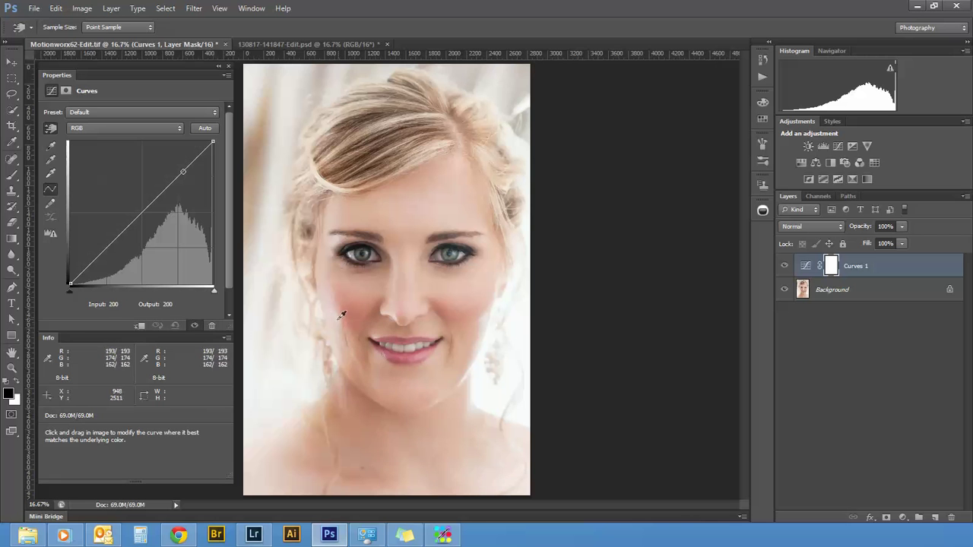
drag(340, 314, 343, 299)
Step: Invert the brightening Curves layer's mask to black to hide its effect
click(832, 268)
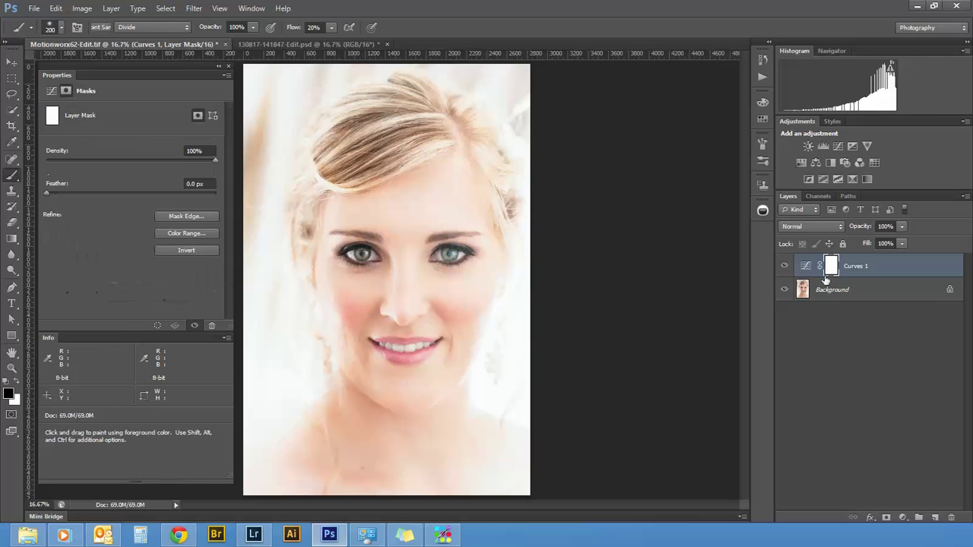
key(b)
key(ctrl+i)
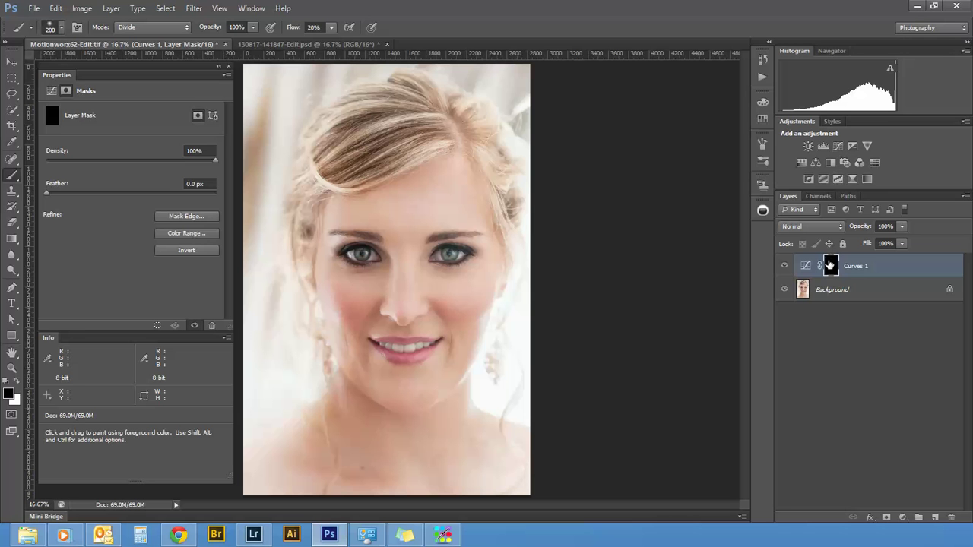
Step: Rename the brightening Curves layer as Dodge
click(855, 269)
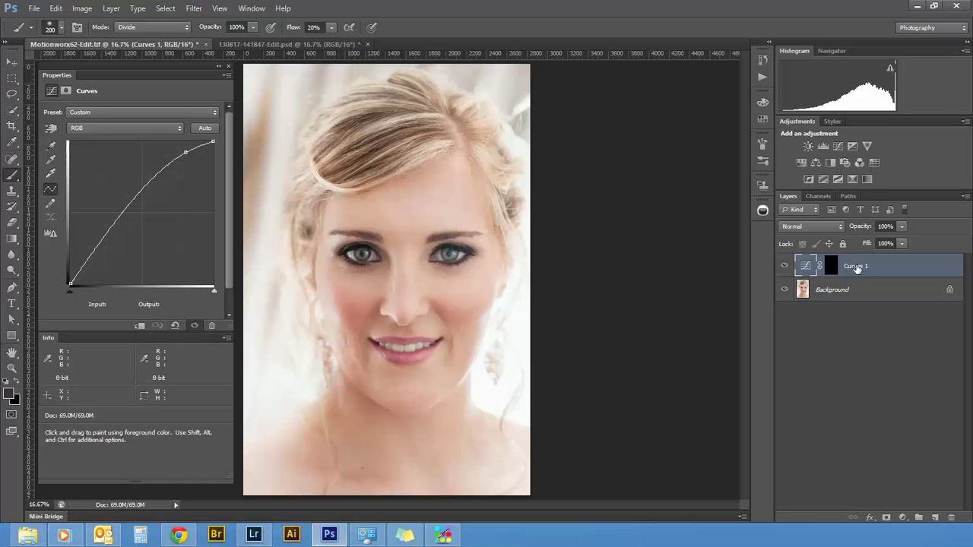
double_click(856, 267)
text(Dodge)
key(Return)
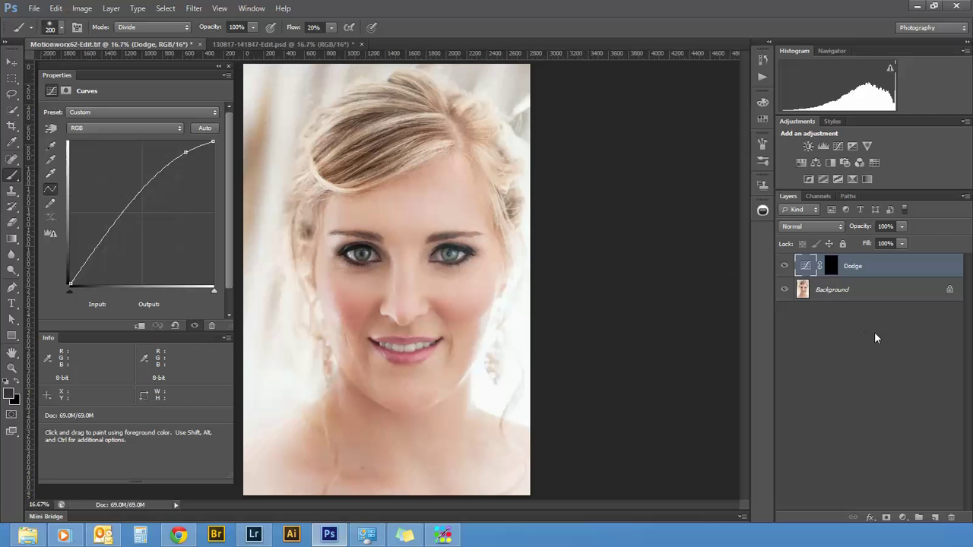
Step: Add a second Curves adjustment layer and darken the portrait by lowering the curve from a skin tone on the cheek
click(838, 146)
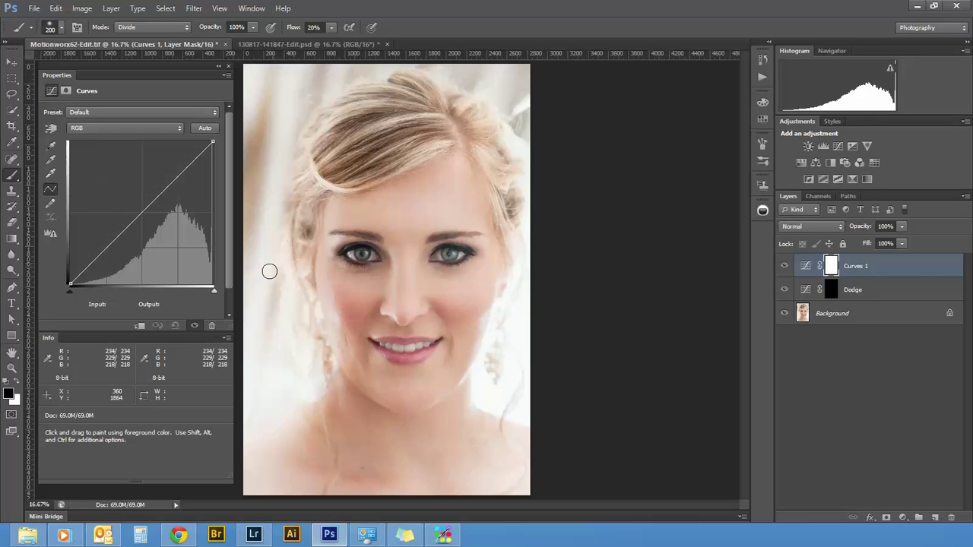
click(56, 128)
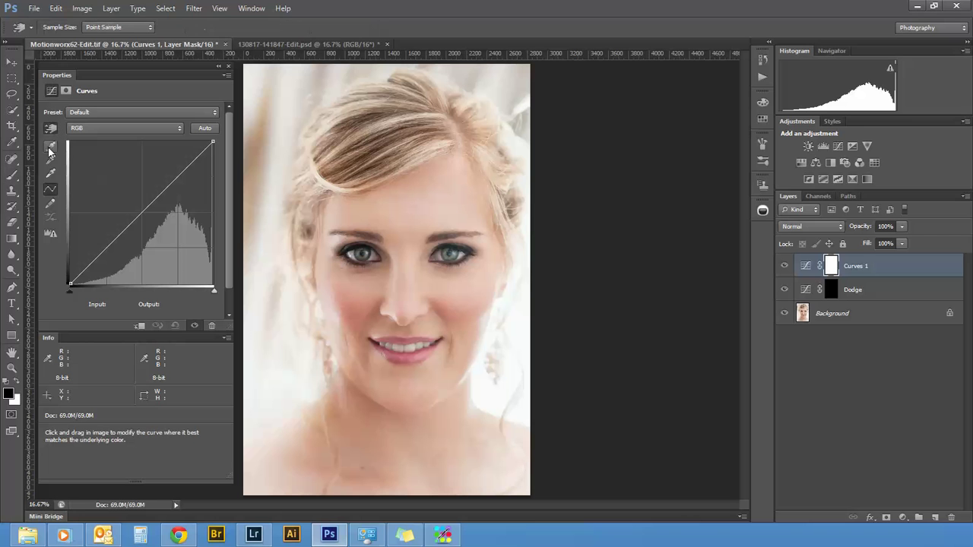
click(449, 312)
drag(449, 312, 453, 342)
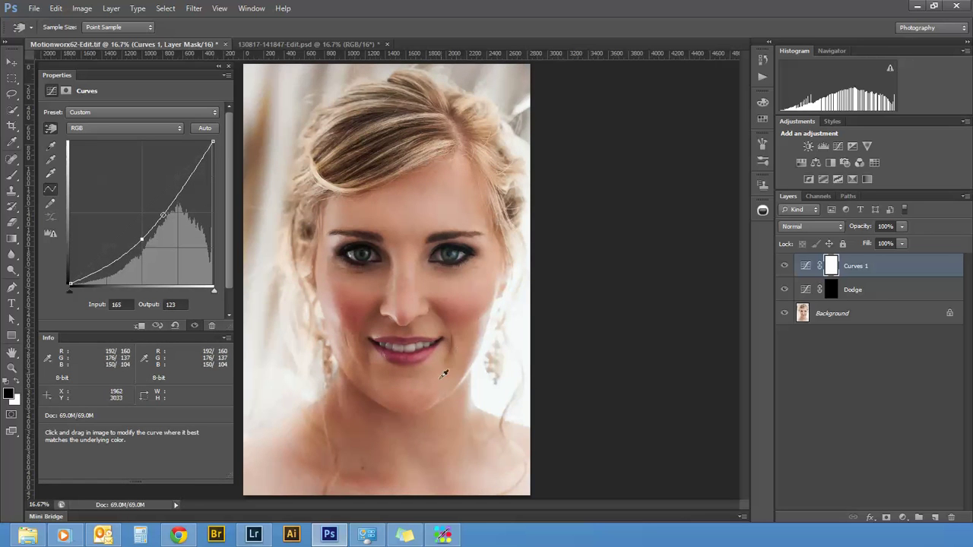
Step: Invert the darkening Curves layer's mask to black and close its properties
click(832, 265)
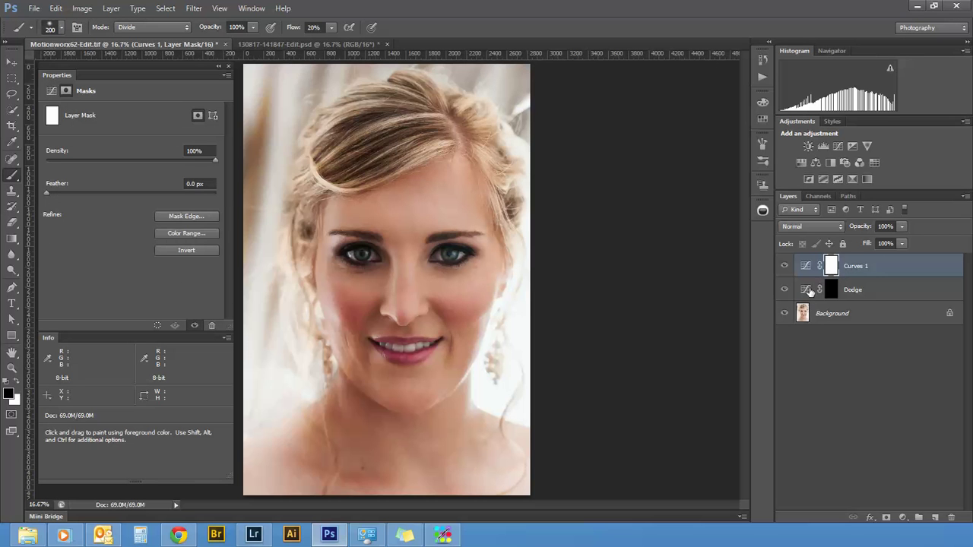
key(ctrl+i)
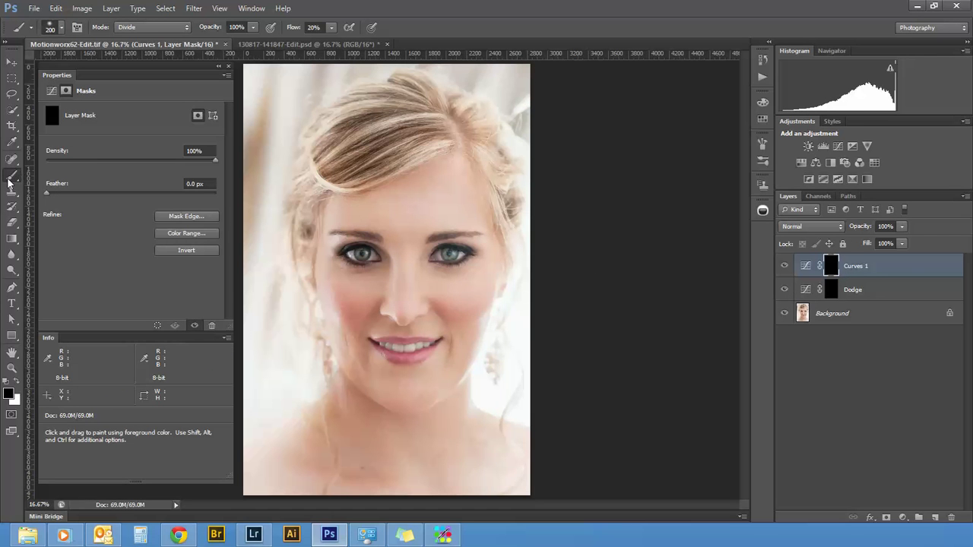
click(228, 68)
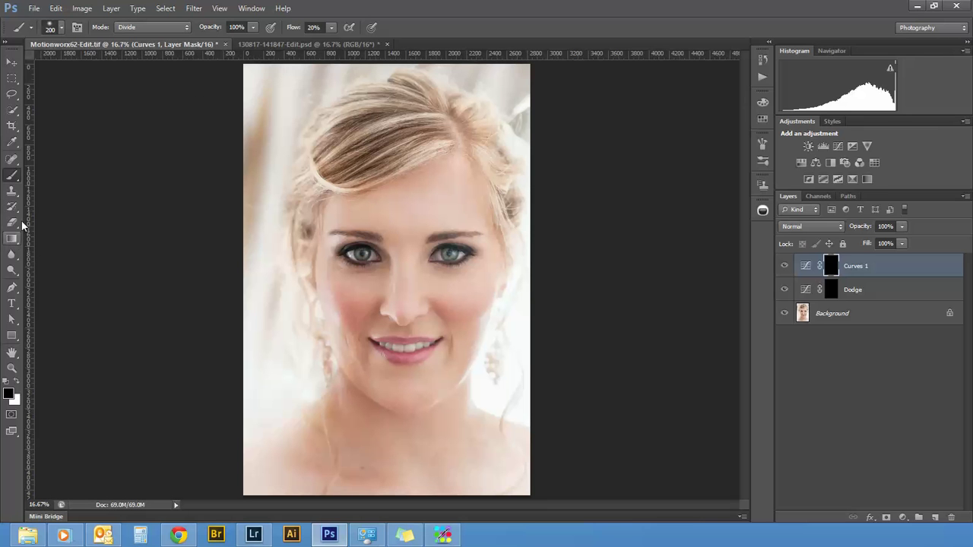
Step: Make white the foreground color and rename the darkening Curves layer as Burn
click(16, 383)
click(834, 294)
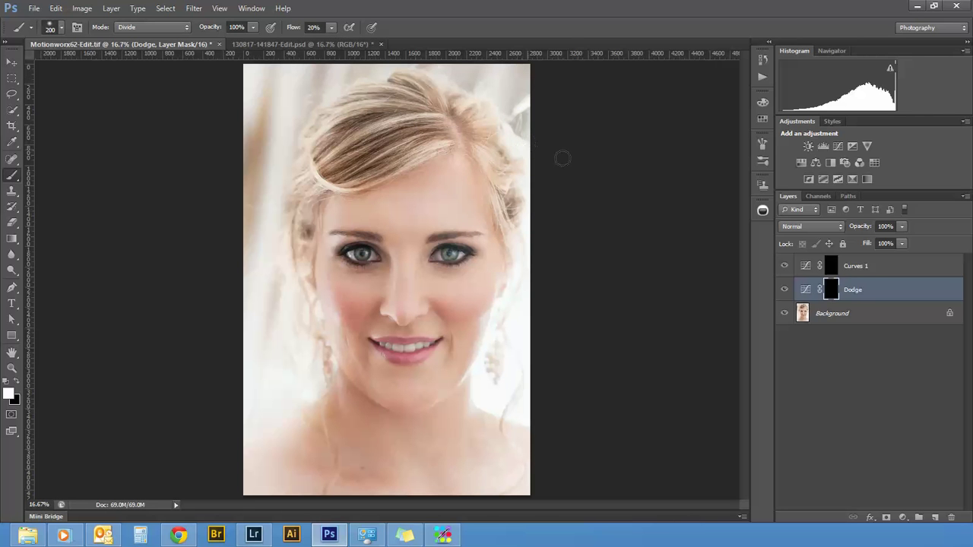
double_click(855, 266)
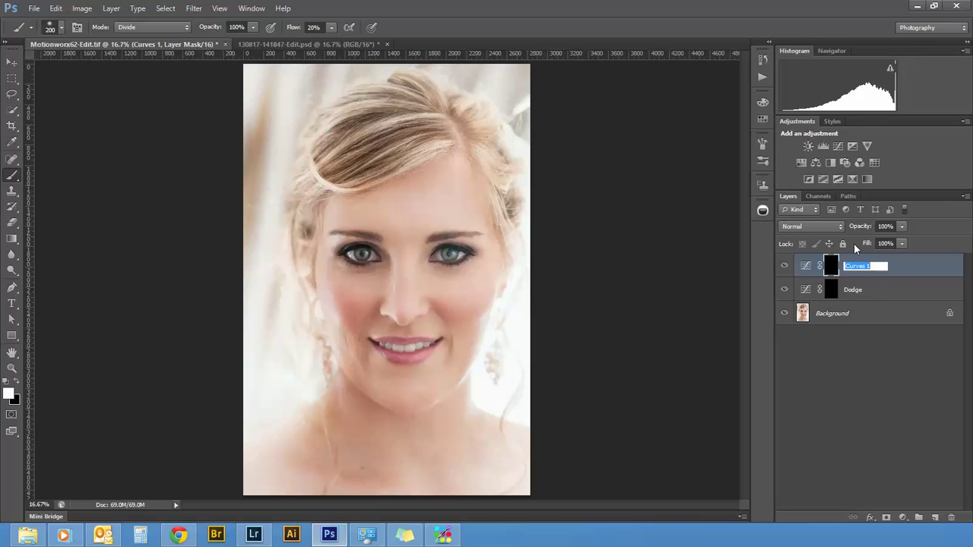
text(Burn)
key(Return)
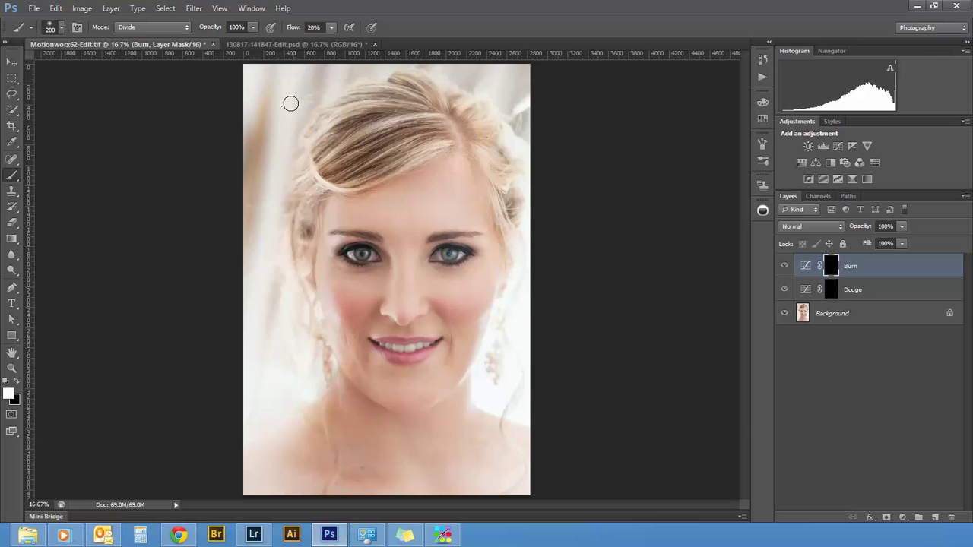
Step: Target the Dodge layer's mask and set up a soft 400-pixel brush in Normal mode at 40% opacity
key(5)
key(bracketright)
key(bracketright)
key(bracketright)
key(bracketright)
key(shift+bracketleft)
key(bracketleft)
click(830, 294)
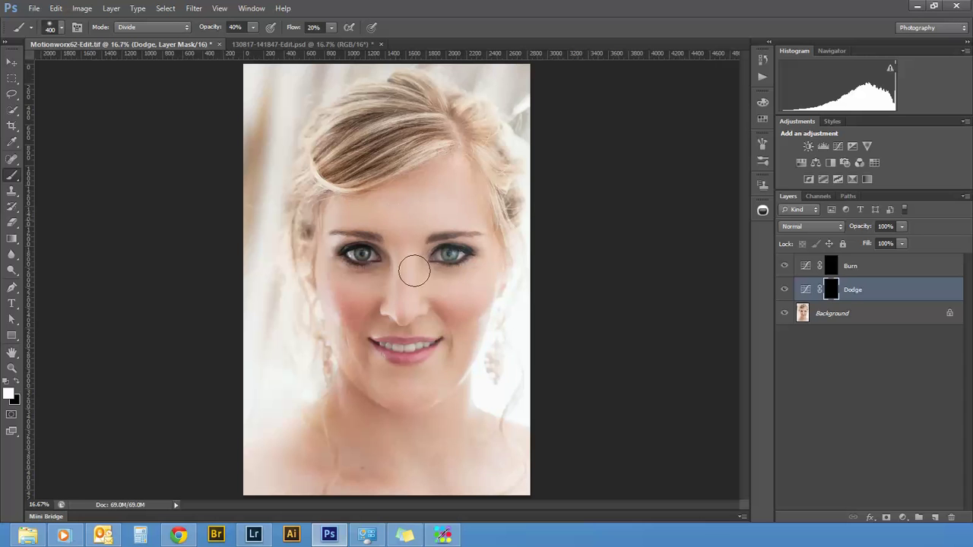
click(175, 31)
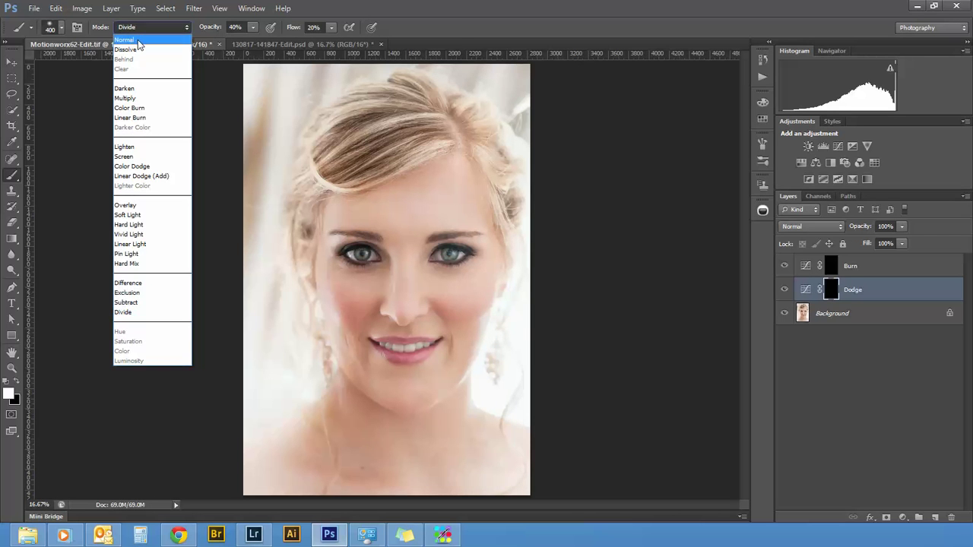
click(126, 39)
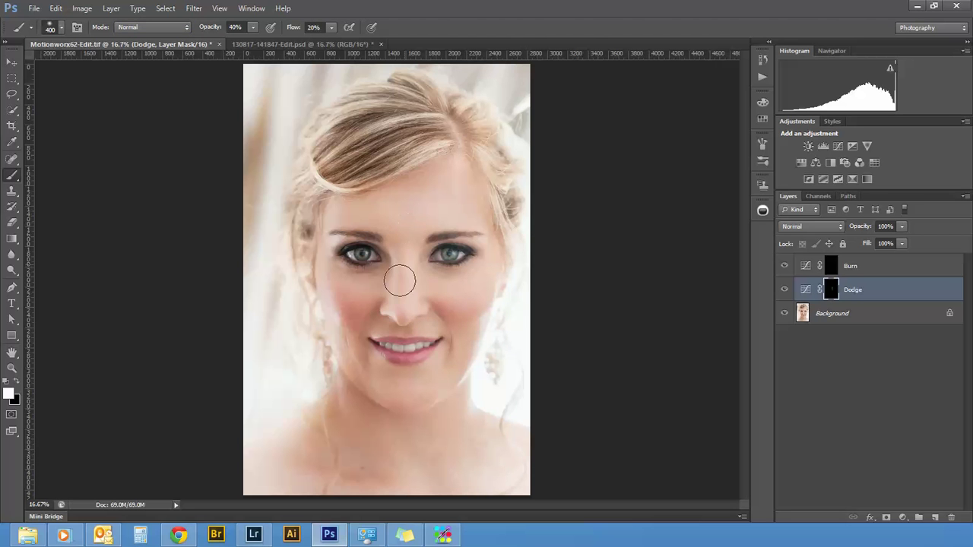
Step: Paint white on the Dodge mask over the nose, cheeks, chin, mouth area and neck, reducing the brush to 250 pixels for smaller areas
mouse_move(400, 281)
mouse_down()
mouse_move(403, 198)
mouse_move(393, 263)
mouse_move(361, 179)
mouse_move(398, 245)
mouse_move(461, 206)
mouse_move(372, 205)
mouse_move(343, 218)
mouse_move(421, 218)
mouse_move(389, 284)
mouse_move(392, 305)
mouse_move(413, 232)
mouse_move(403, 325)
mouse_move(463, 285)
mouse_up()
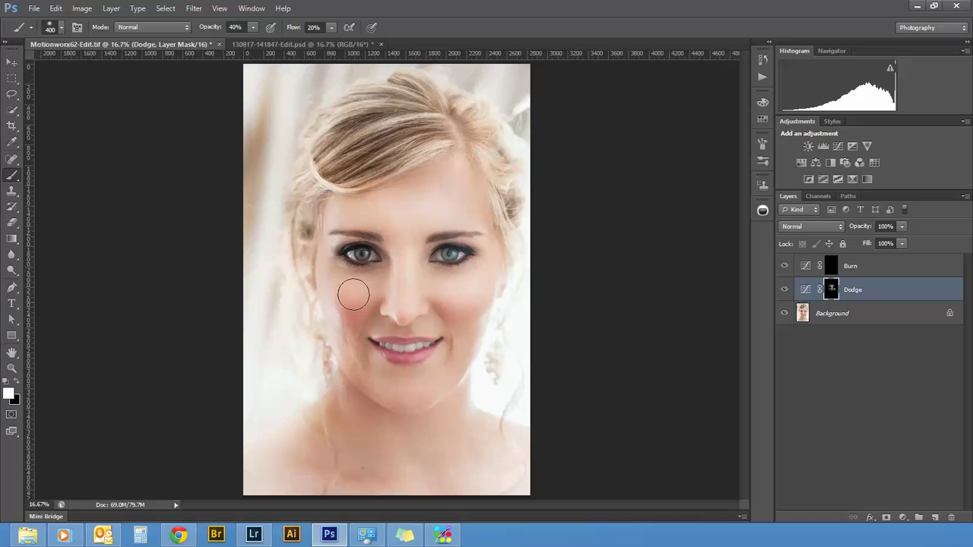
mouse_move(384, 382)
mouse_down()
mouse_move(412, 385)
mouse_move(380, 370)
mouse_move(439, 373)
mouse_move(423, 393)
mouse_move(407, 390)
mouse_move(341, 340)
mouse_up()
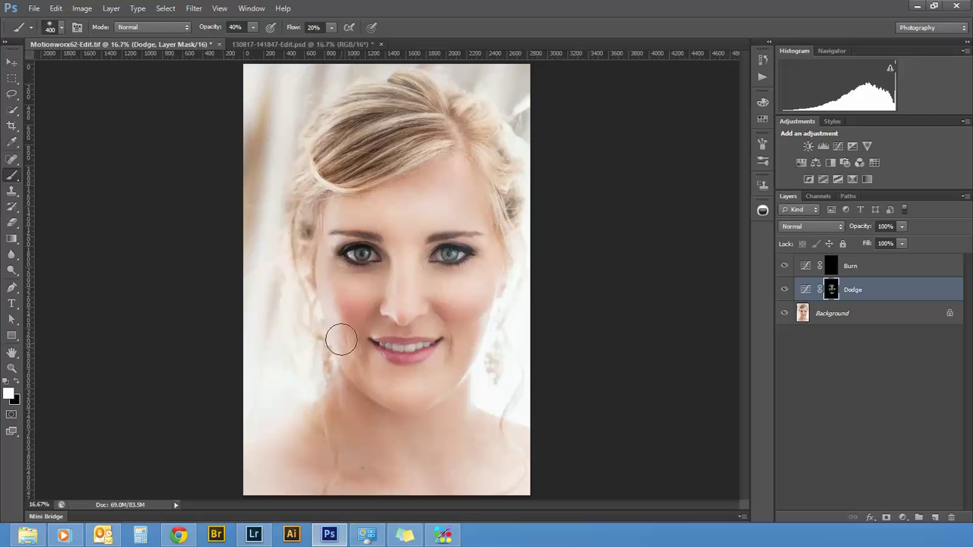
key(bracketleft)
mouse_move(424, 327)
mouse_down()
mouse_move(423, 352)
mouse_move(430, 346)
mouse_up()
key(bracketleft)
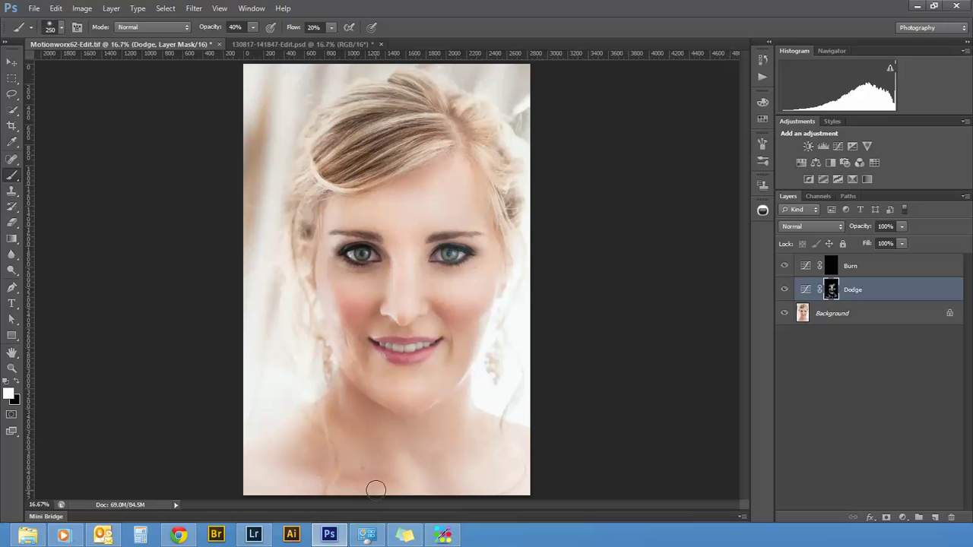
mouse_move(336, 439)
mouse_down()
mouse_move(378, 424)
mouse_move(421, 466)
mouse_move(385, 419)
mouse_move(432, 436)
mouse_move(428, 418)
mouse_move(371, 438)
mouse_up()
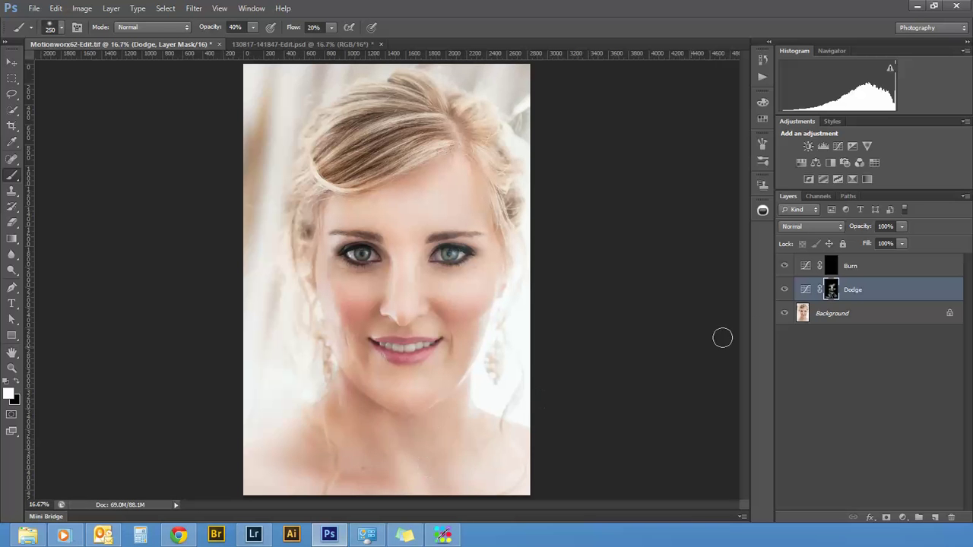
Step: Compare the portrait with and without the Dodge layer by toggling its visibility
click(786, 291)
click(786, 291)
click(785, 292)
click(785, 292)
click(785, 292)
click(785, 292)
click(785, 292)
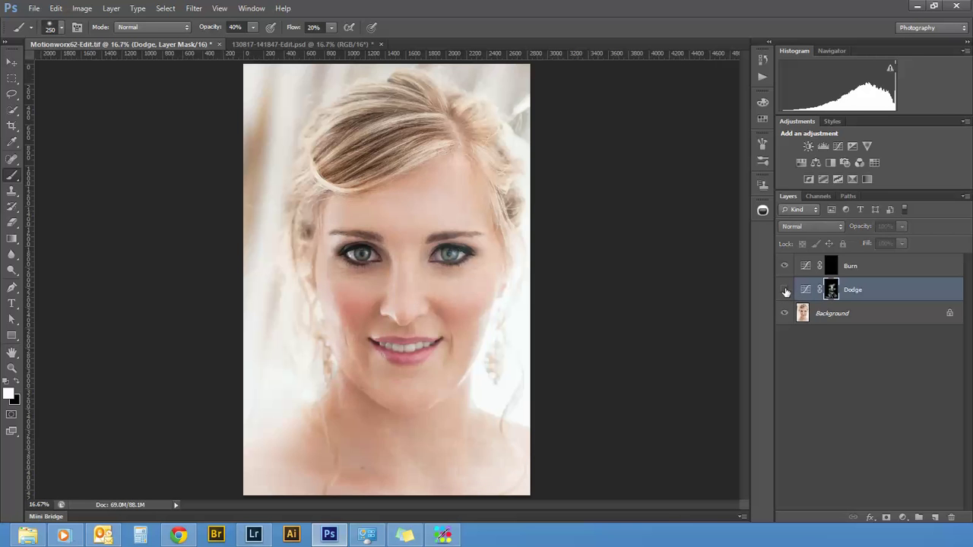
click(786, 293)
click(786, 293)
click(786, 293)
click(786, 293)
click(786, 293)
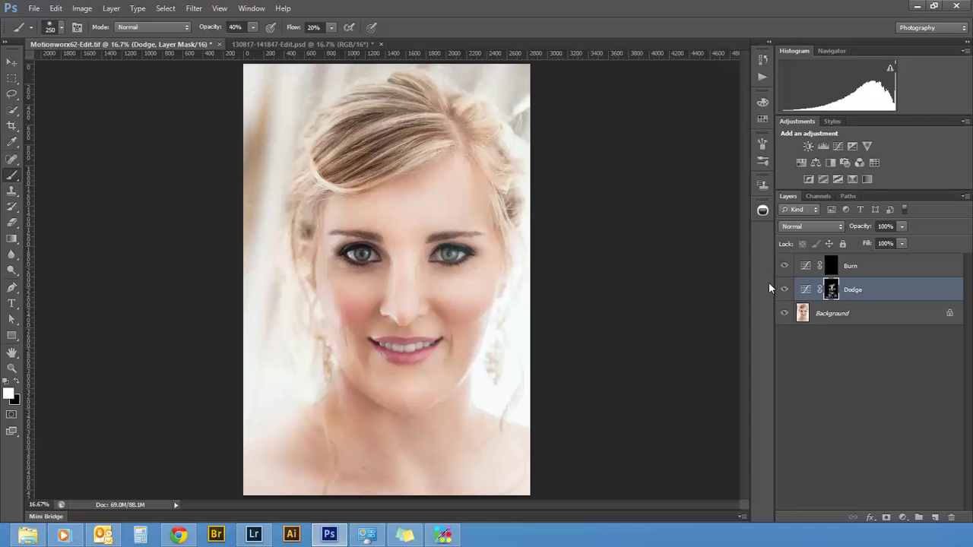
Step: Paint white on the Burn mask along the hairline, face edges and jaw at 20% opacity, and compare the Burn layer on and off
click(830, 269)
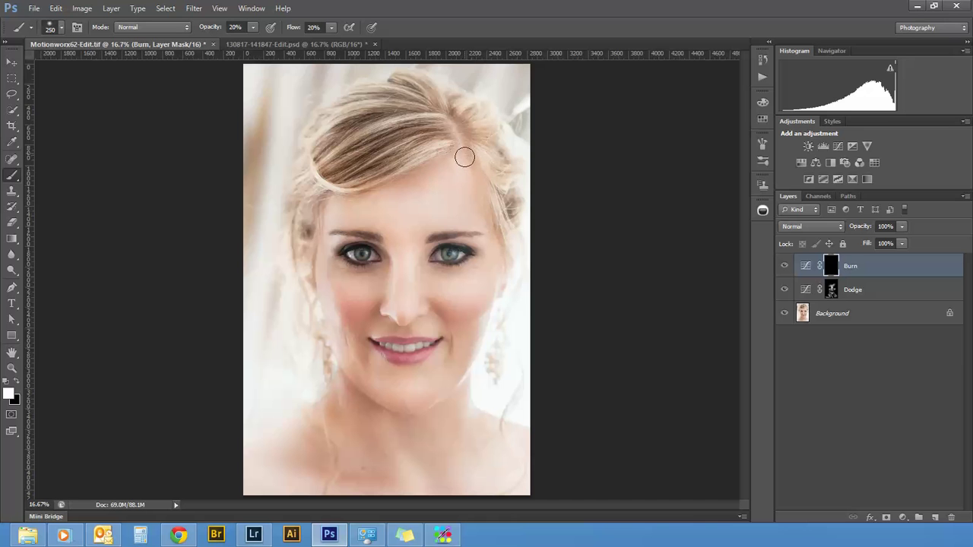
drag(472, 164, 467, 152)
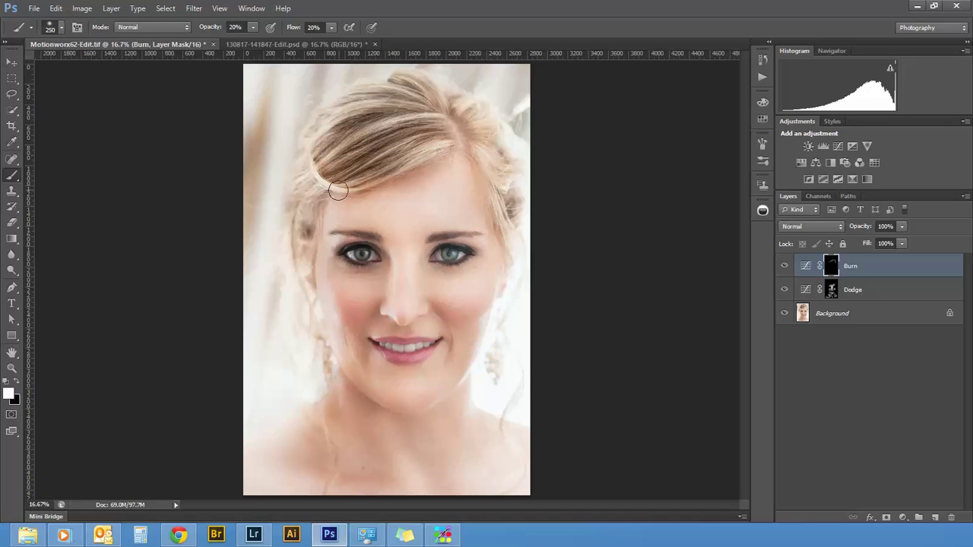
mouse_move(309, 244)
mouse_down()
mouse_move(317, 333)
mouse_move(316, 287)
mouse_move(353, 391)
mouse_up()
drag(385, 422, 474, 385)
mouse_move(429, 166)
mouse_down()
mouse_move(363, 199)
mouse_move(378, 191)
mouse_move(339, 193)
mouse_move(346, 205)
mouse_move(448, 153)
mouse_up()
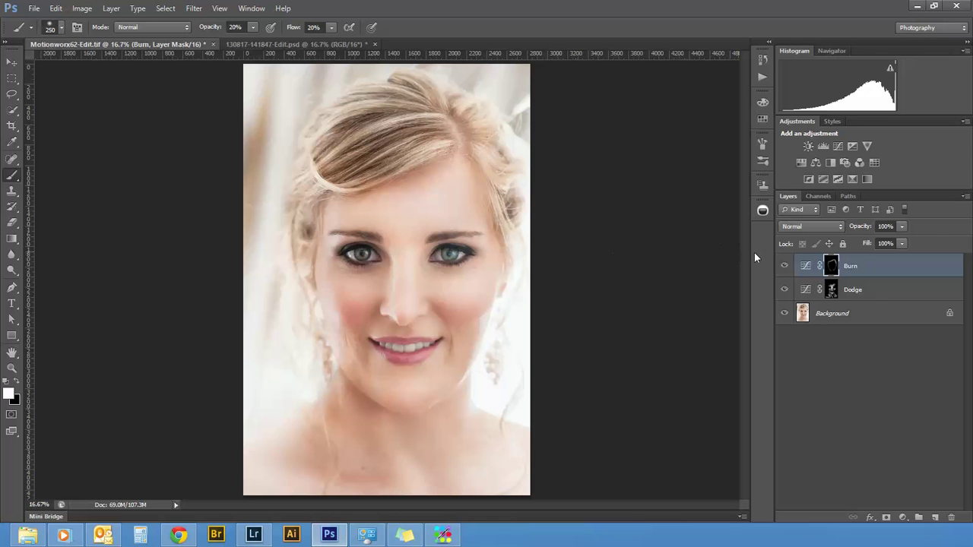
click(784, 267)
click(786, 267)
click(785, 267)
Step: Paint on the Burn mask with a 200-pixel brush along the lower cheek and between the nose and mouth
key(ctrl+plus)
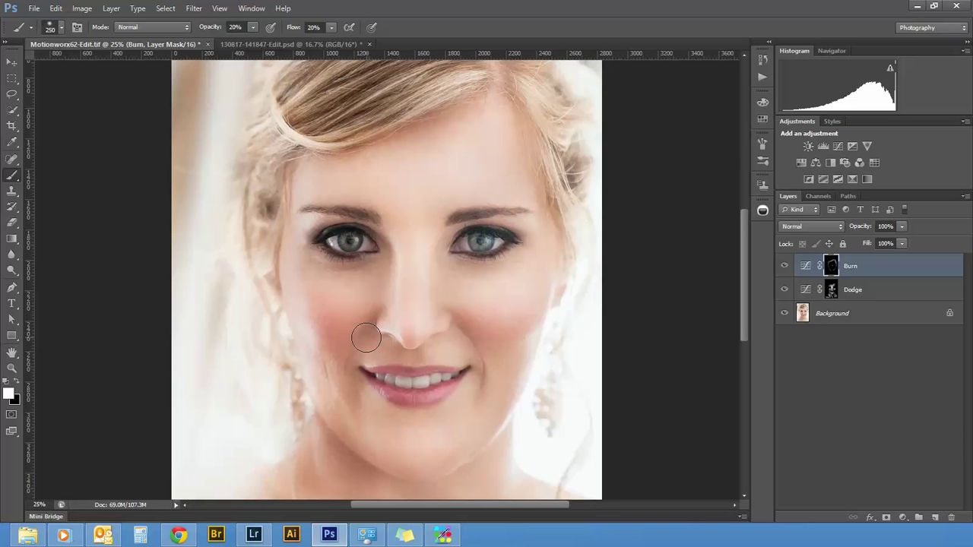
key(bracketleft)
key(bracketleft)
key(bracketleft)
key(bracketleft)
key(bracketright)
mouse_move(339, 357)
mouse_down()
mouse_move(326, 345)
mouse_move(354, 383)
mouse_up()
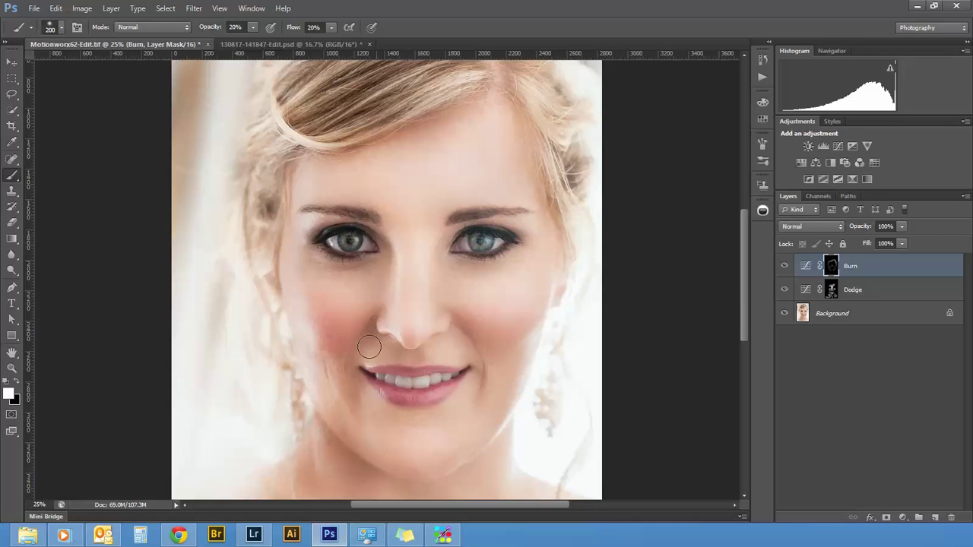
drag(384, 329, 395, 357)
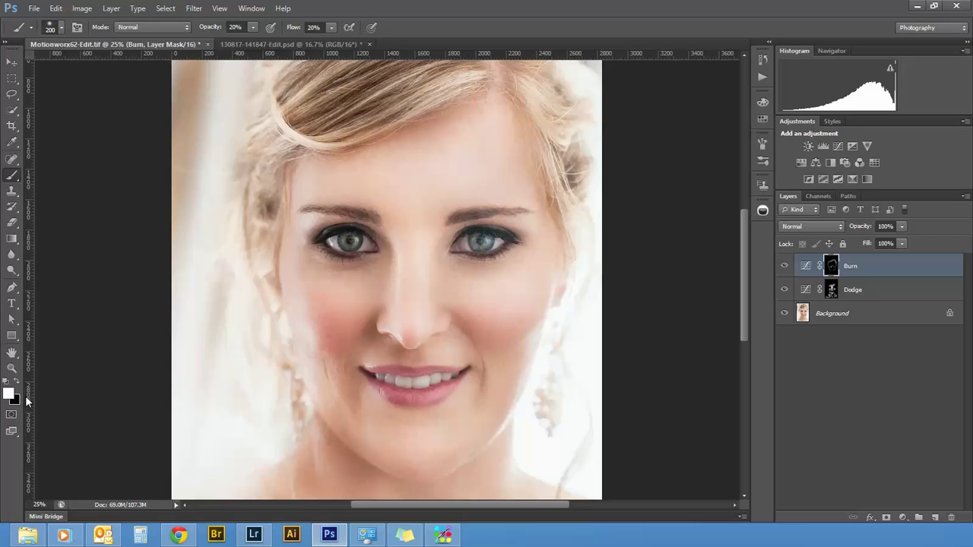
Step: Erase the burn effect beside the nostril by painting black on the Burn mask at 100% brush opacity
key(x)
click(254, 28)
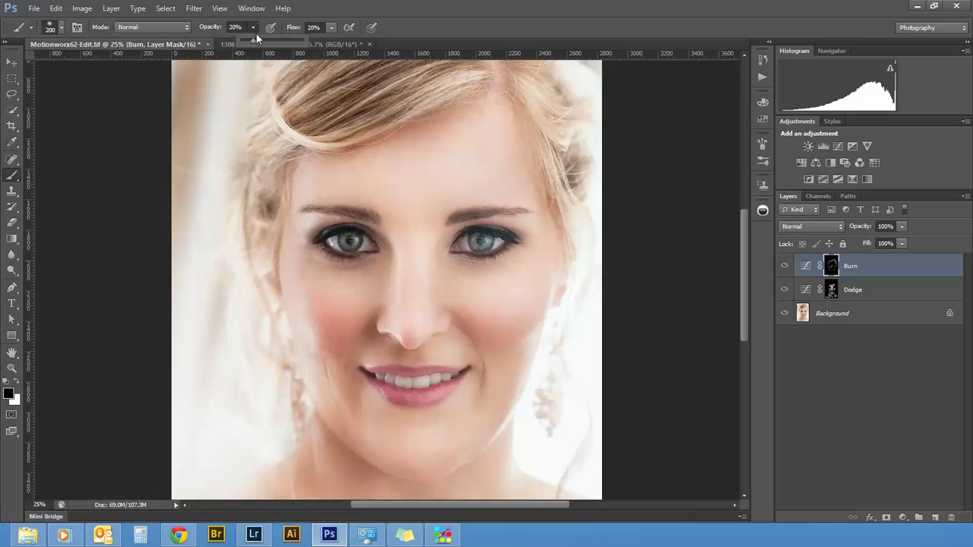
drag(258, 44, 313, 154)
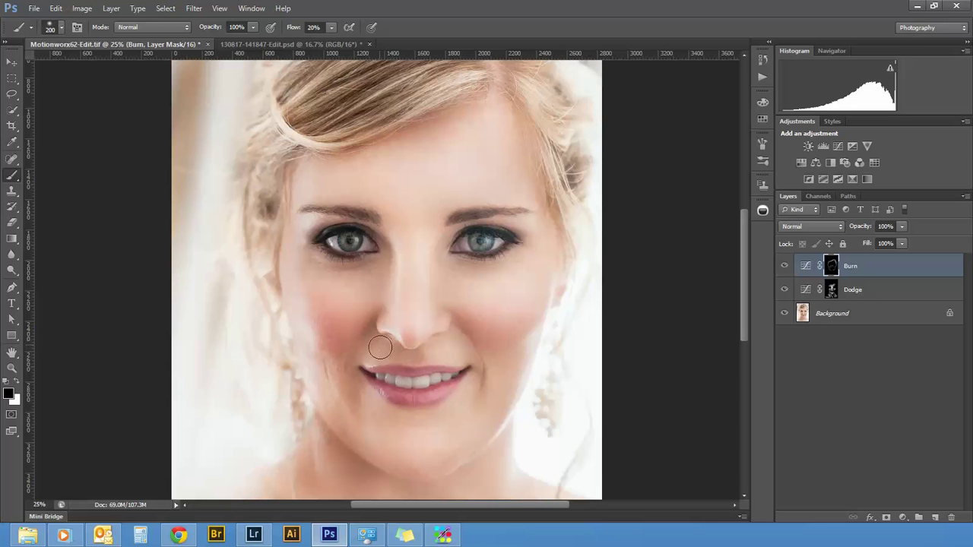
drag(381, 334, 376, 342)
Step: Set the brush to 20% opacity and 100 pixels for finer burning
key(2)
key(bracketleft)
key(bracketleft)
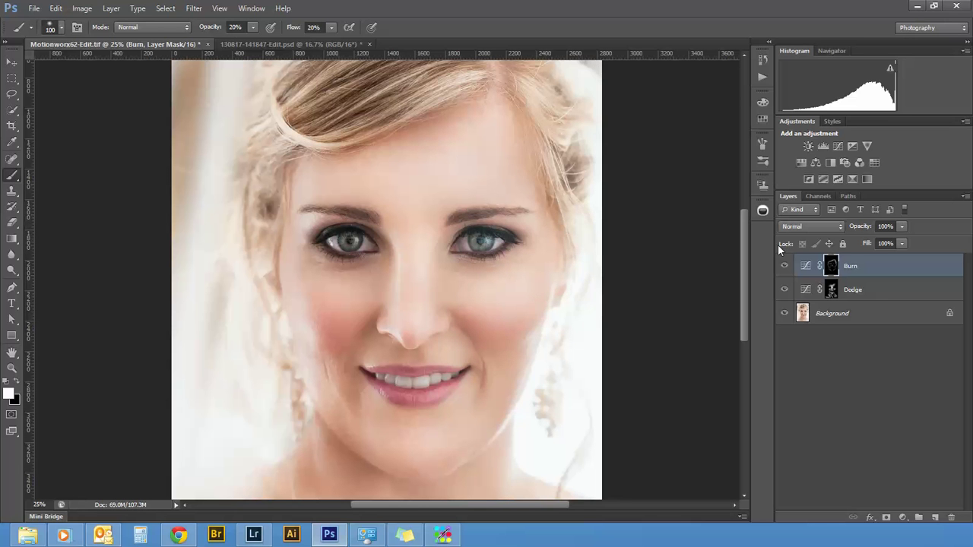
Step: Compare the close-up of the face with and without the Burn layer by toggling its visibility
click(784, 266)
click(783, 270)
click(783, 271)
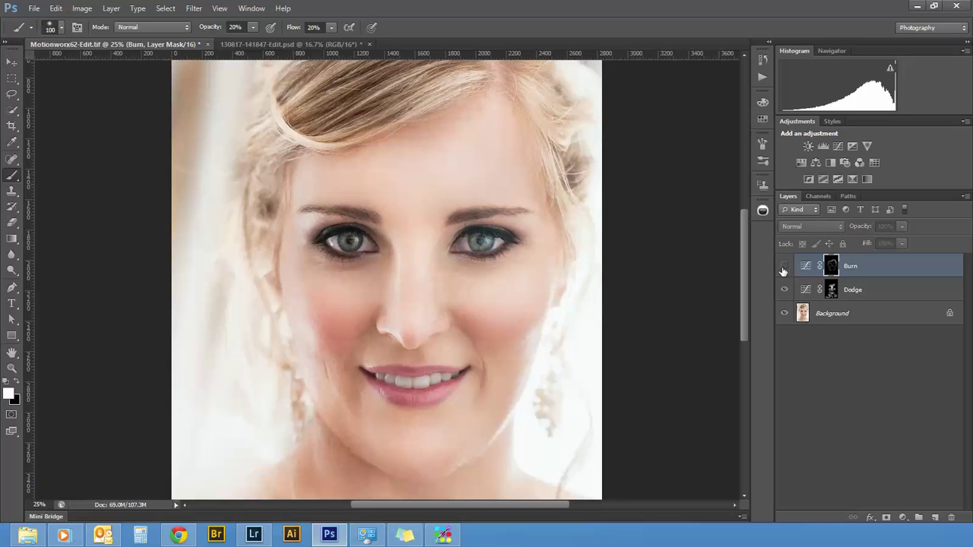
click(784, 267)
click(784, 270)
click(785, 271)
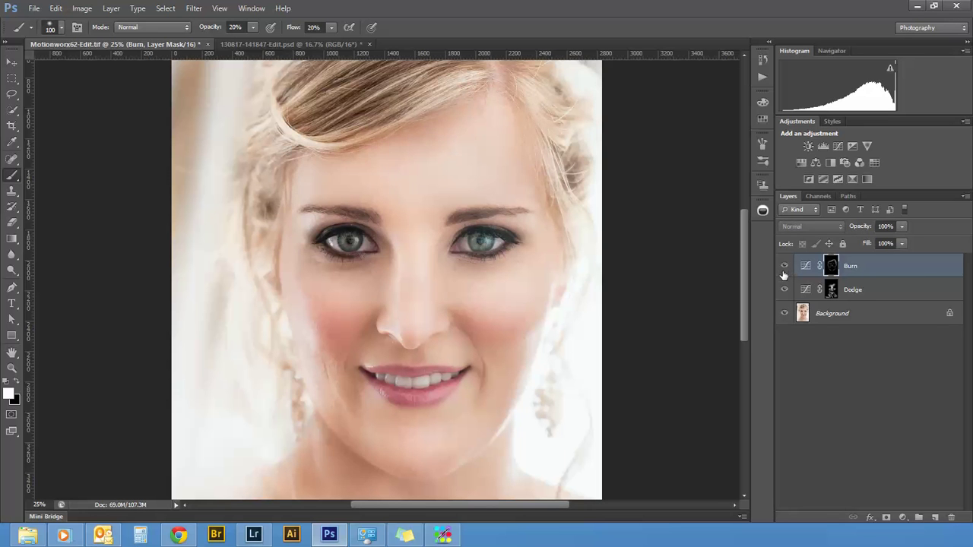
Step: Switch the Burn layer off and on to review its effect, ending on the whole portrait
click(785, 267)
click(785, 269)
click(784, 271)
click(784, 272)
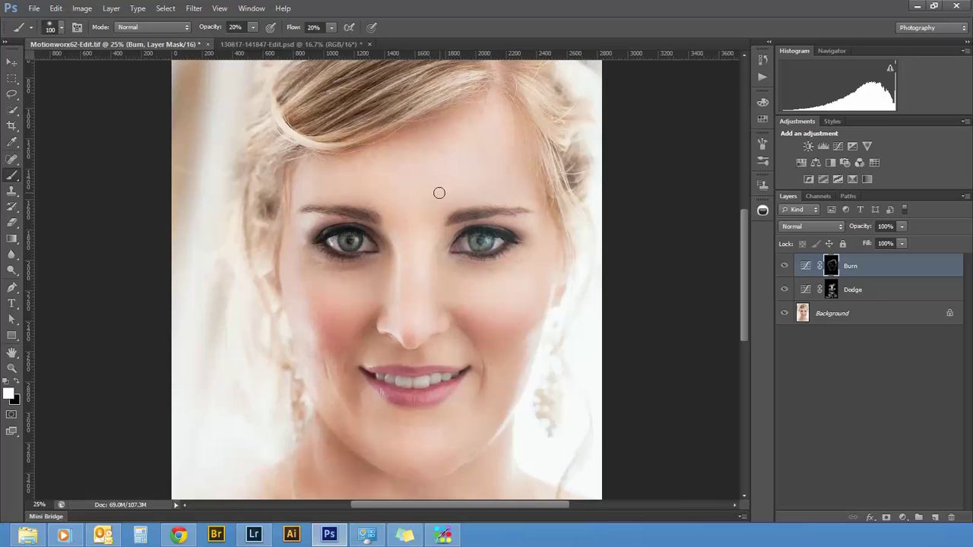
key(ctrl+minus)
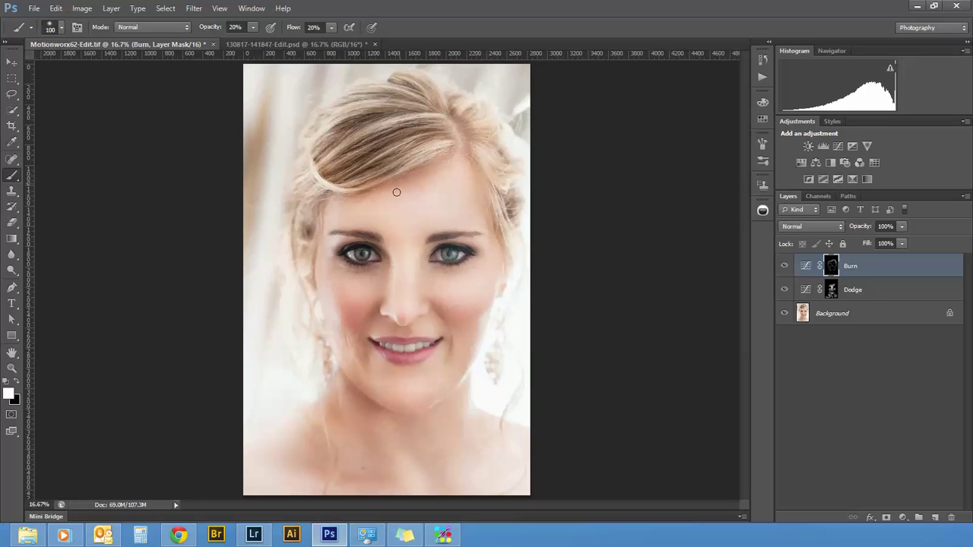
Step: Darken both eyebrows on the Burn mask with a 70-pixel brush at 70% opacity
key(ctrl+plus)
key(ctrl+plus)
key(ctrl+plus)
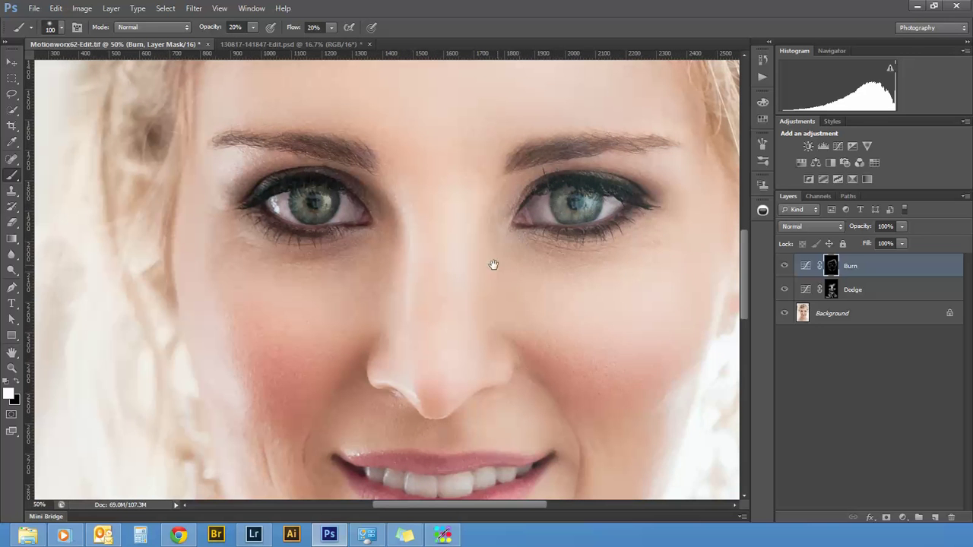
drag(525, 254, 423, 352)
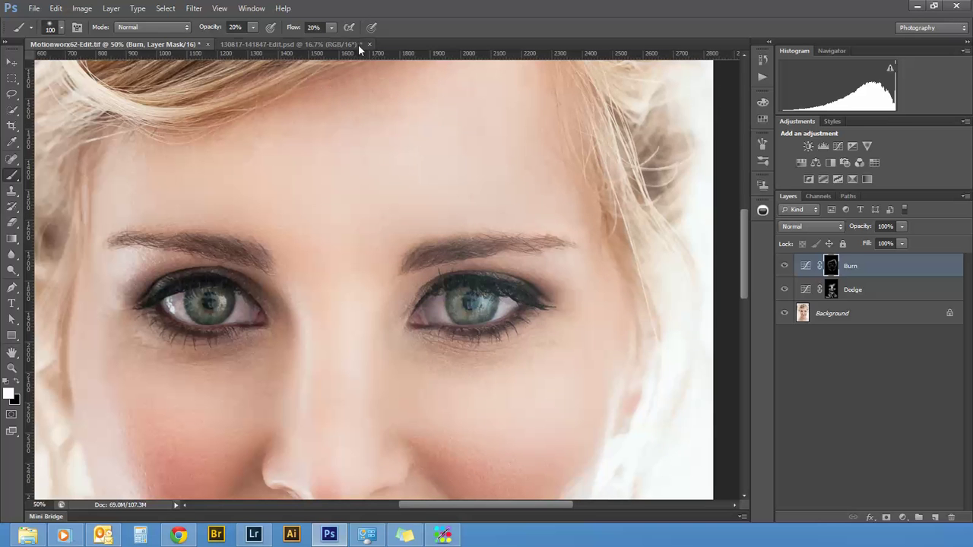
key(7)
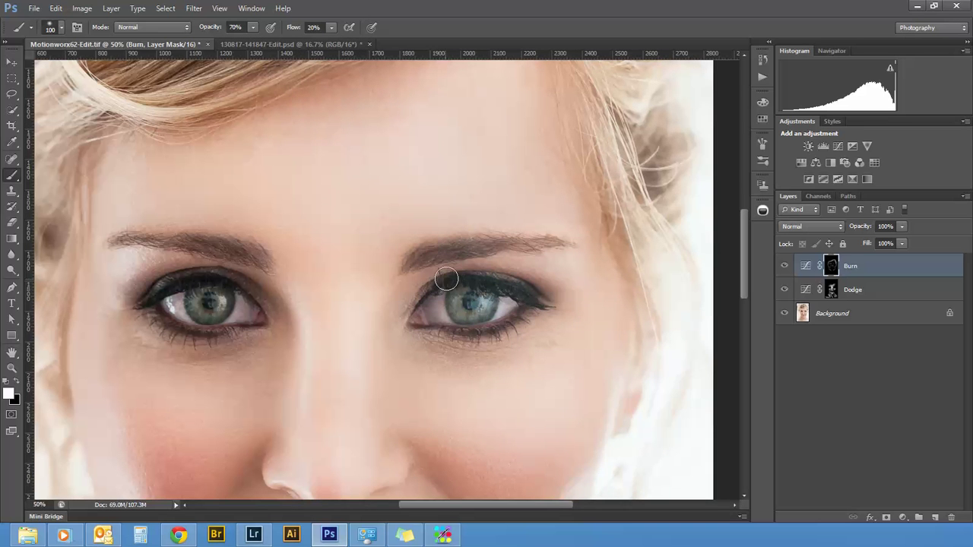
key(bracketleft)
mouse_move(420, 255)
mouse_down()
mouse_move(500, 244)
mouse_move(413, 259)
mouse_move(541, 243)
mouse_up()
drag(233, 251, 88, 240)
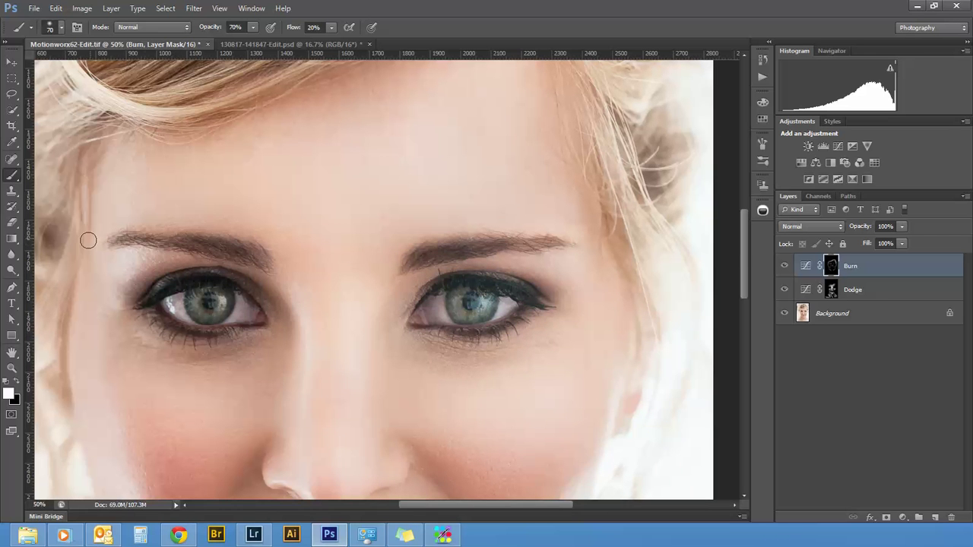
Step: Darken the lash lines and outer corners of both eyes on the Burn mask, reducing the brush to 45 pixels
drag(161, 279, 130, 303)
drag(209, 337, 139, 327)
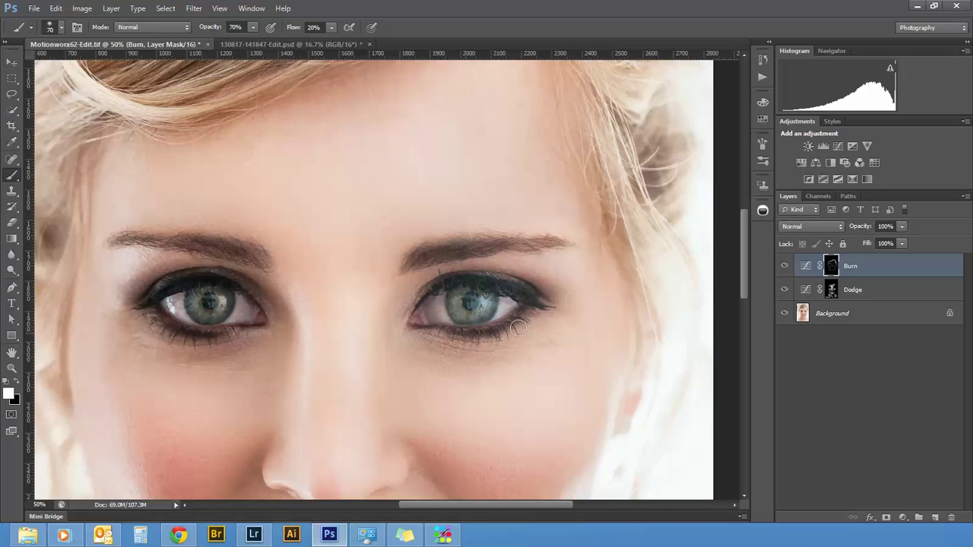
mouse_move(535, 297)
mouse_down()
mouse_move(470, 280)
mouse_move(409, 291)
mouse_up()
key(bracketleft)
key(bracketleft)
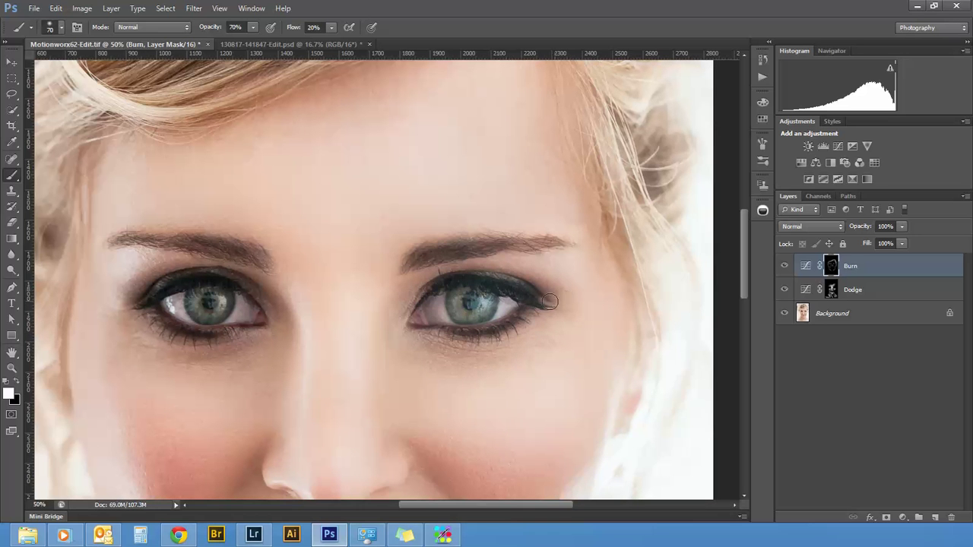
key(bracketleft)
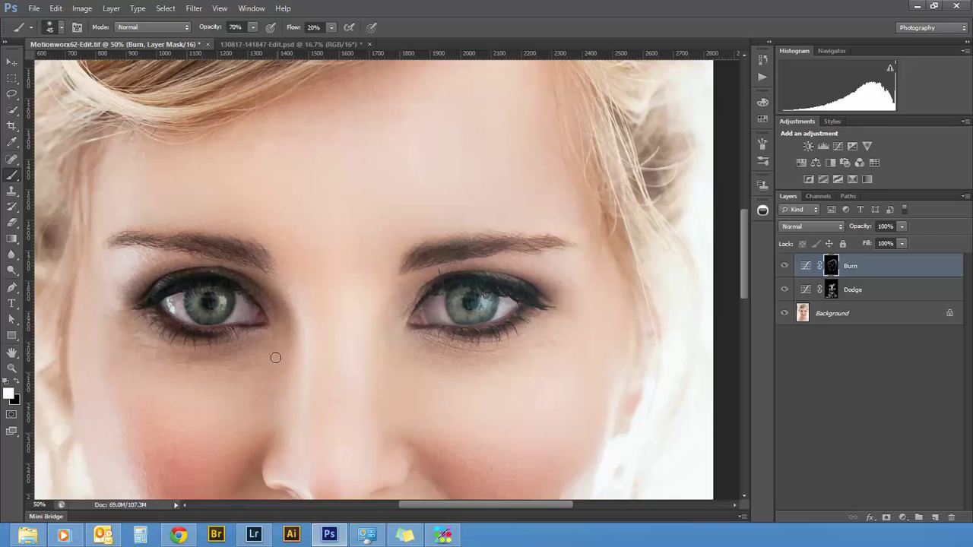
Step: Brighten the whites and irises of both eyes on the Dodge mask with the 45-pixel brush at 70% opacity
click(831, 292)
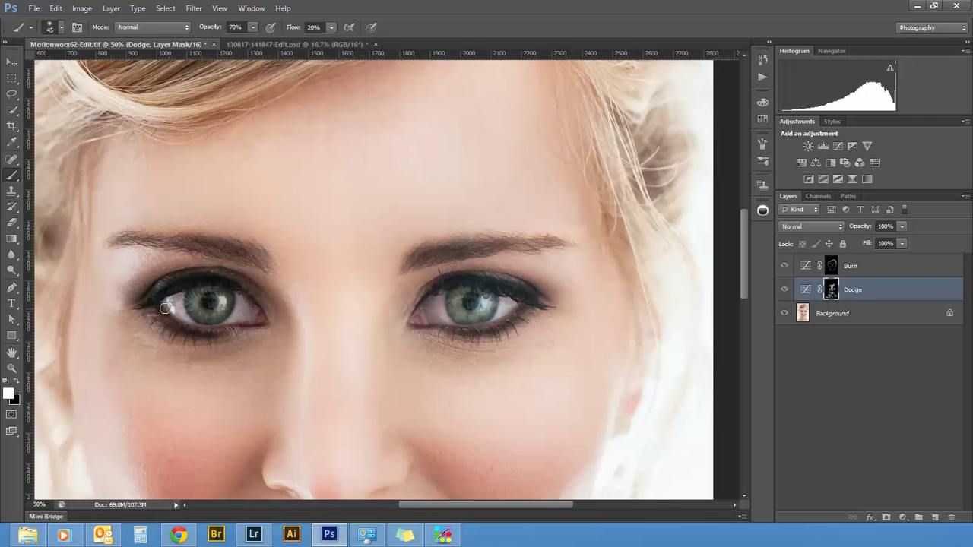
drag(168, 307, 190, 306)
drag(443, 307, 460, 317)
Step: Brighten the highlight on the lower lip on the Dodge mask, using a 50-pixel brush
scroll(327, 393, down, 5)
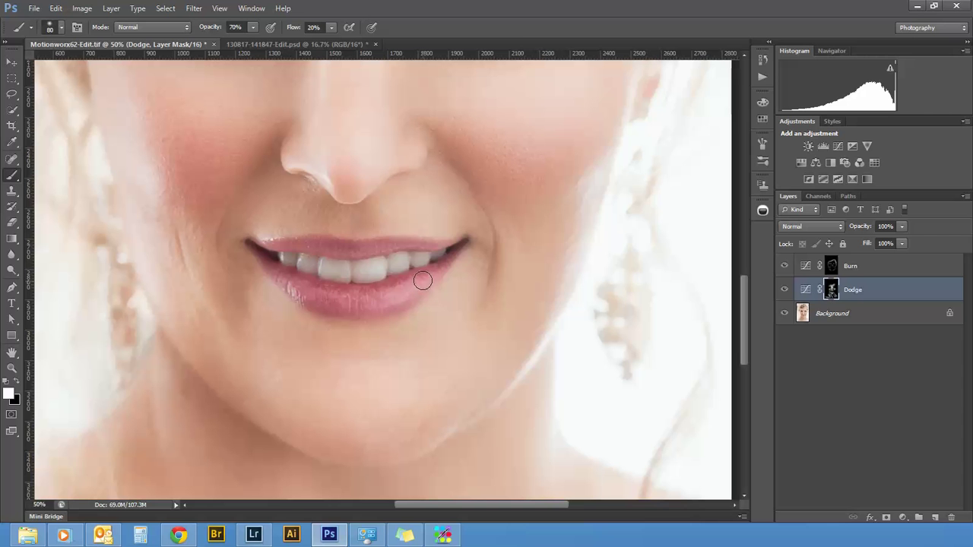
key(bracketright)
key(bracketright)
key(bracketright)
key(bracketright)
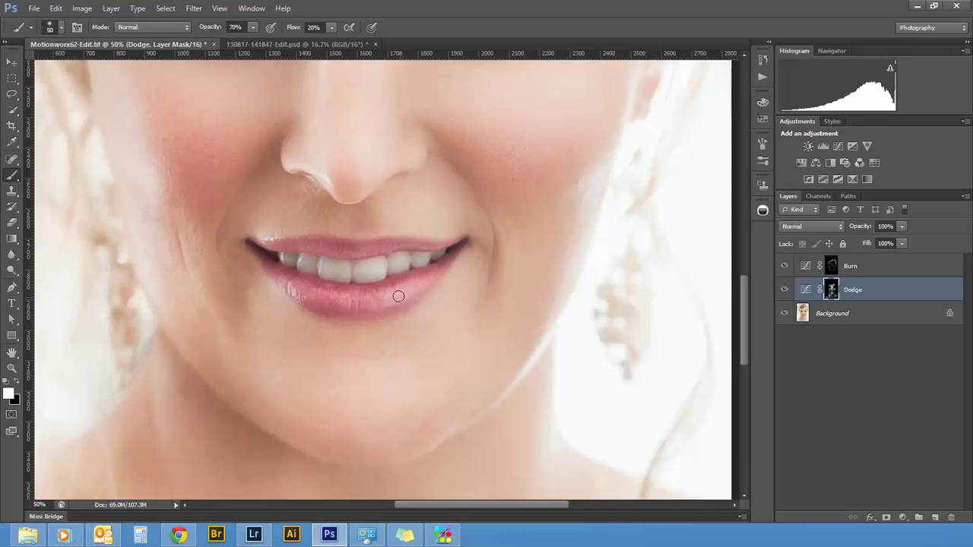
key(bracketleft)
Step: Darken the edges of the lips on the Burn mask with a 70-pixel brush at 40% opacity
click(841, 268)
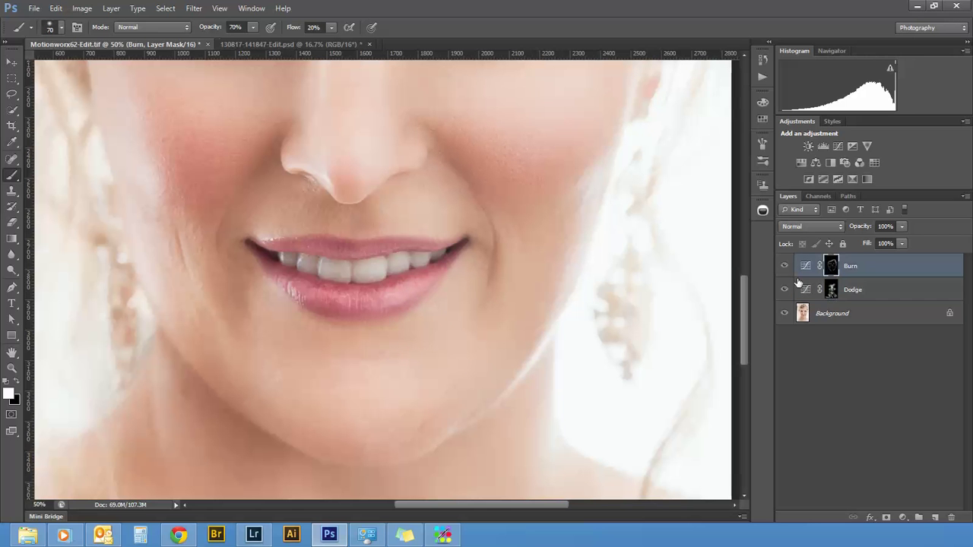
key(4)
mouse_move(451, 260)
mouse_down()
mouse_move(392, 308)
mouse_move(264, 300)
mouse_move(256, 256)
mouse_move(292, 278)
mouse_move(326, 281)
mouse_up()
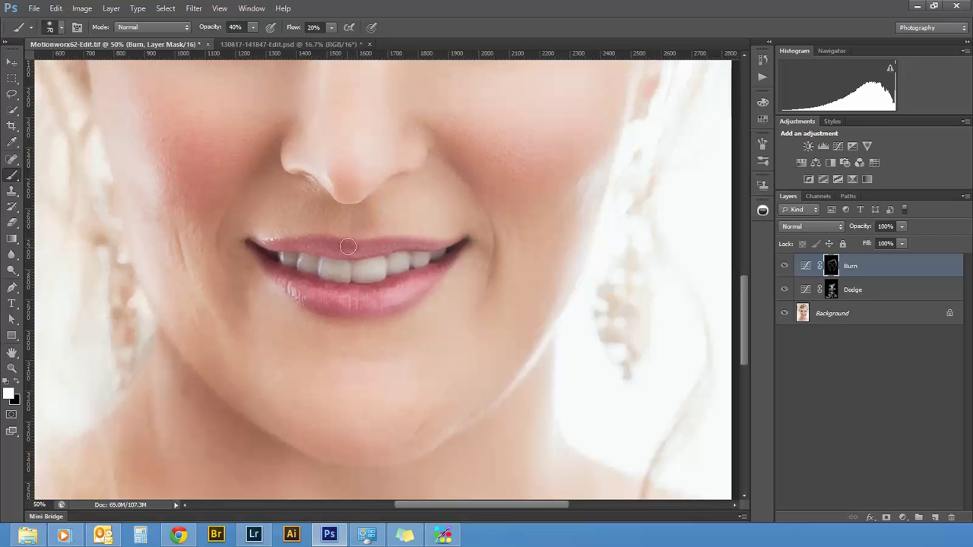
mouse_move(248, 249)
mouse_down()
mouse_move(334, 306)
mouse_move(407, 283)
mouse_move(414, 296)
mouse_up()
Step: Compare the full portrait with and without the Burn layer and the Dodge layer by toggling each one's visibility
key(ctrl+minus)
key(ctrl+minus)
key(ctrl+minus)
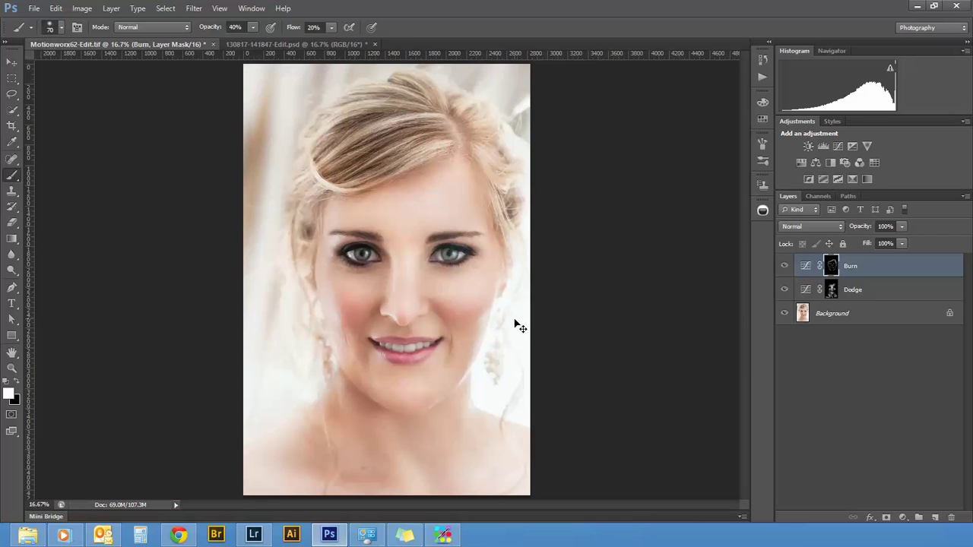
click(786, 266)
click(787, 267)
click(786, 290)
click(786, 289)
Step: Darken the shadow areas of the hair on the Burn mask with a 250-pixel brush at 40% opacity
key(ctrl+2)
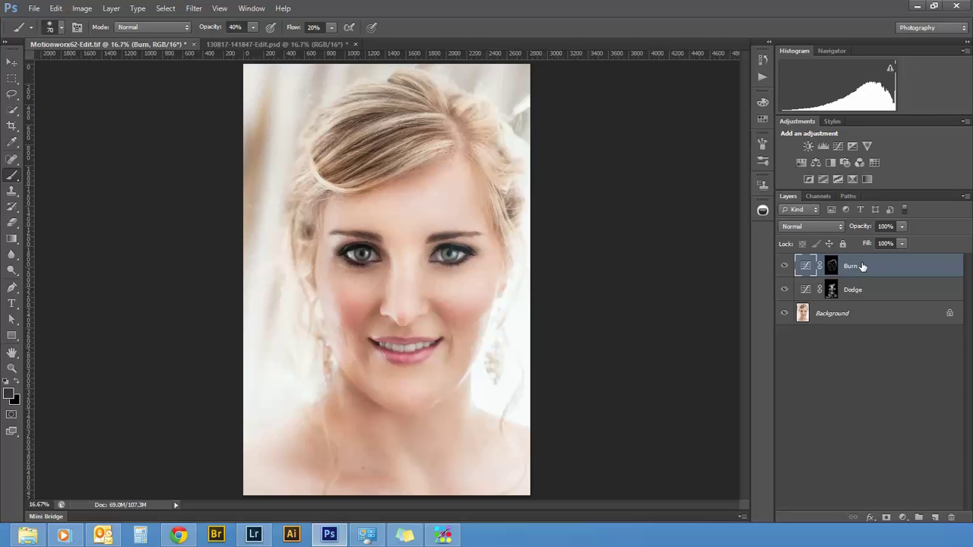
click(833, 265)
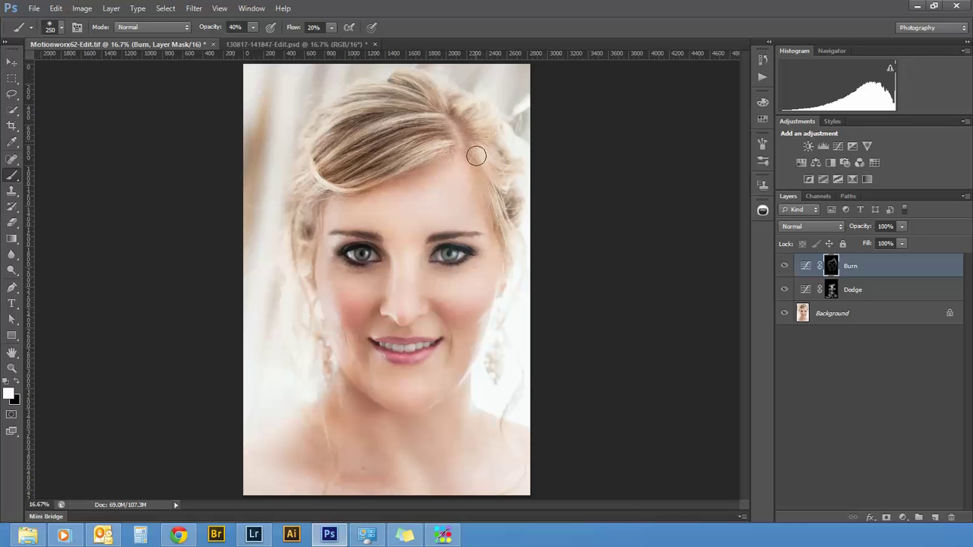
key(bracketright)
mouse_move(415, 133)
mouse_down()
mouse_move(360, 166)
mouse_move(347, 129)
mouse_up()
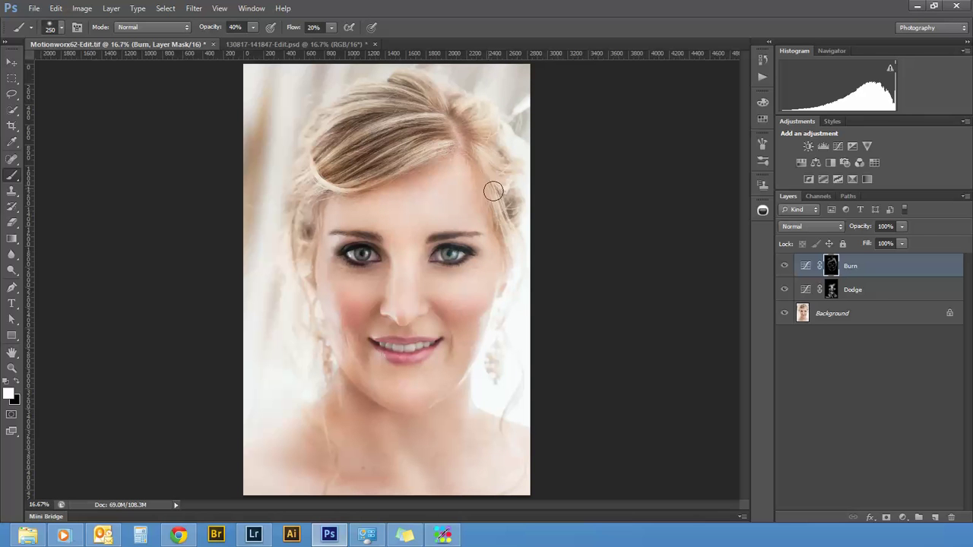
mouse_move(302, 237)
mouse_down()
mouse_move(283, 237)
mouse_move(324, 230)
mouse_up()
Step: Brighten the highlights in the fringe and side hair on the Dodge mask, raising the brush opacity to 70%
click(831, 291)
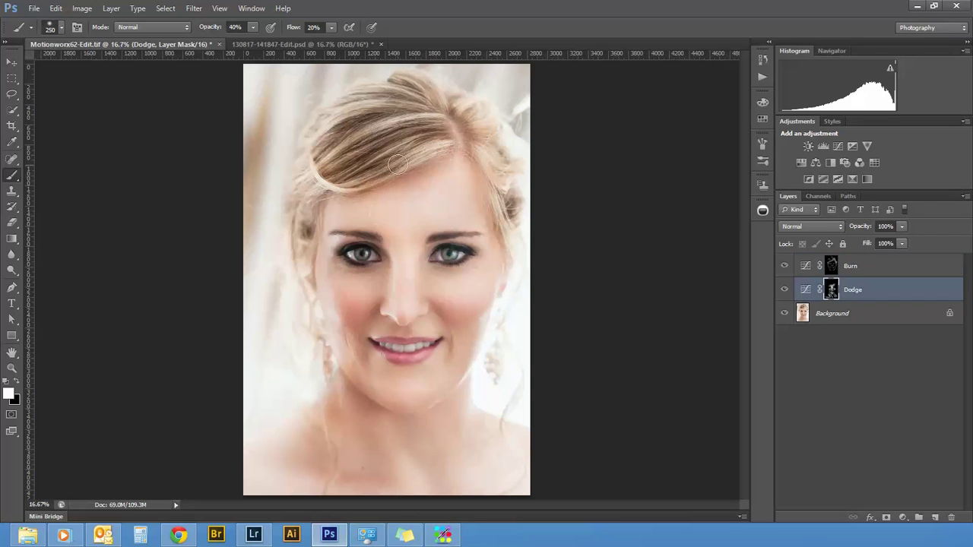
mouse_move(431, 153)
mouse_down()
mouse_move(411, 156)
mouse_move(383, 184)
mouse_up()
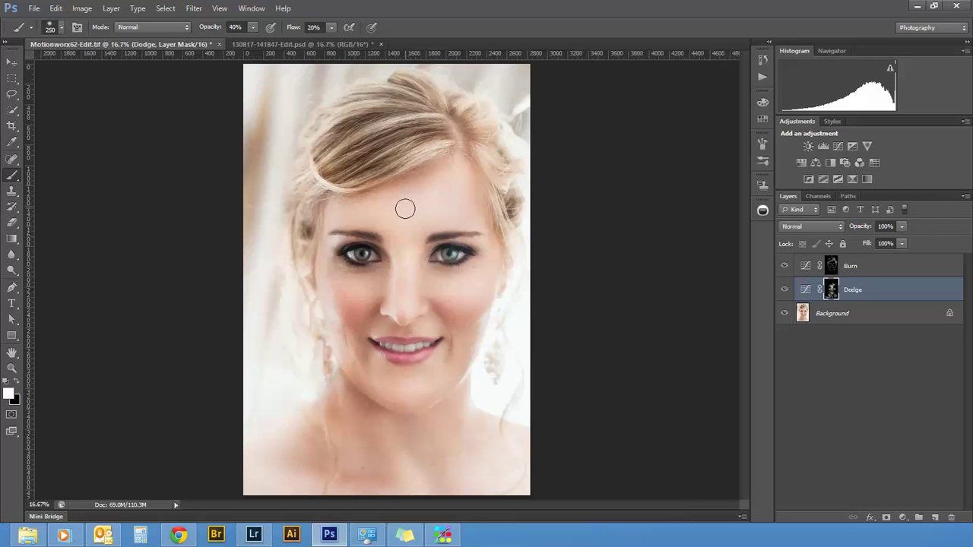
key(7)
drag(426, 156, 334, 182)
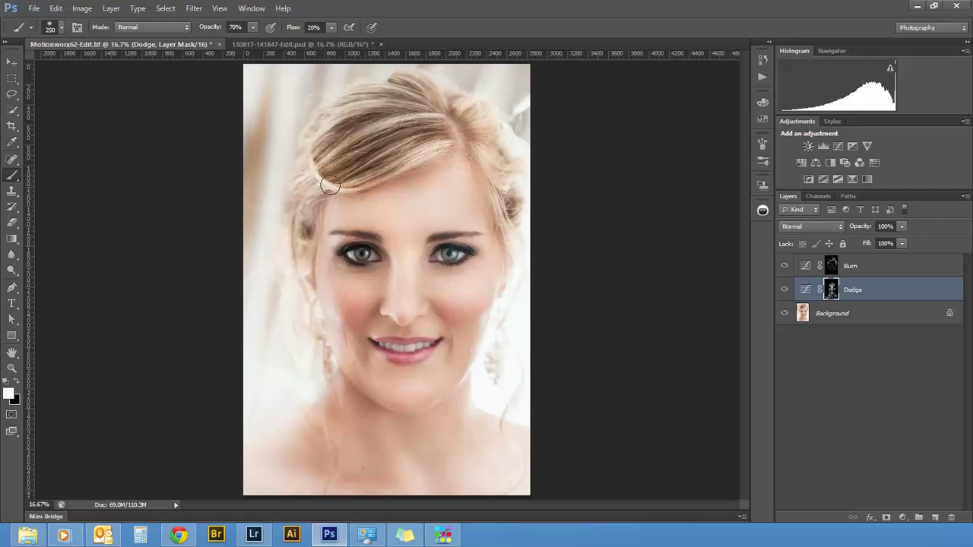
mouse_move(417, 116)
mouse_down()
mouse_move(386, 143)
mouse_move(378, 123)
mouse_move(417, 104)
mouse_move(350, 101)
mouse_move(336, 147)
mouse_move(295, 164)
mouse_move(320, 185)
mouse_move(505, 188)
mouse_move(475, 122)
mouse_move(426, 106)
mouse_move(385, 140)
mouse_move(395, 151)
mouse_move(363, 148)
mouse_move(357, 95)
mouse_move(466, 99)
mouse_move(453, 122)
mouse_move(427, 87)
mouse_move(296, 230)
mouse_move(312, 213)
mouse_move(301, 207)
mouse_move(300, 263)
mouse_move(288, 279)
mouse_move(312, 343)
mouse_move(328, 377)
mouse_move(510, 294)
mouse_up()
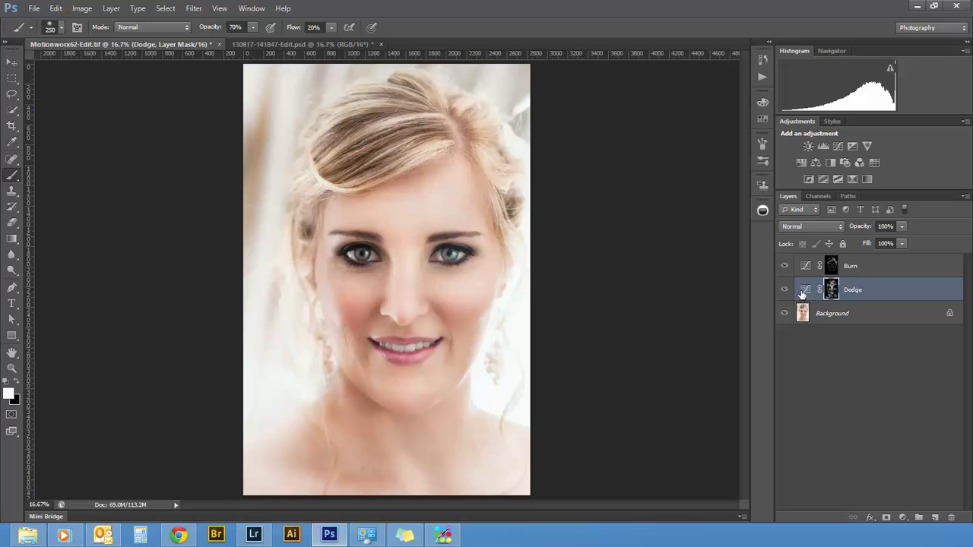
Step: Group the Burn and Dodge layers together and rename the group D&B
shift+click(876, 274)
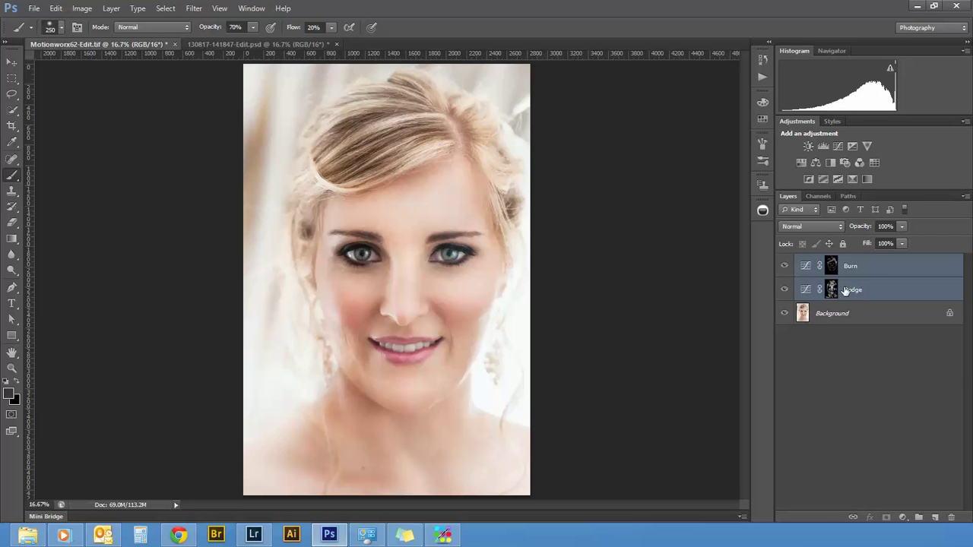
mouse_move(846, 291)
mouse_down()
mouse_move(844, 437)
mouse_move(882, 494)
mouse_move(918, 517)
mouse_up()
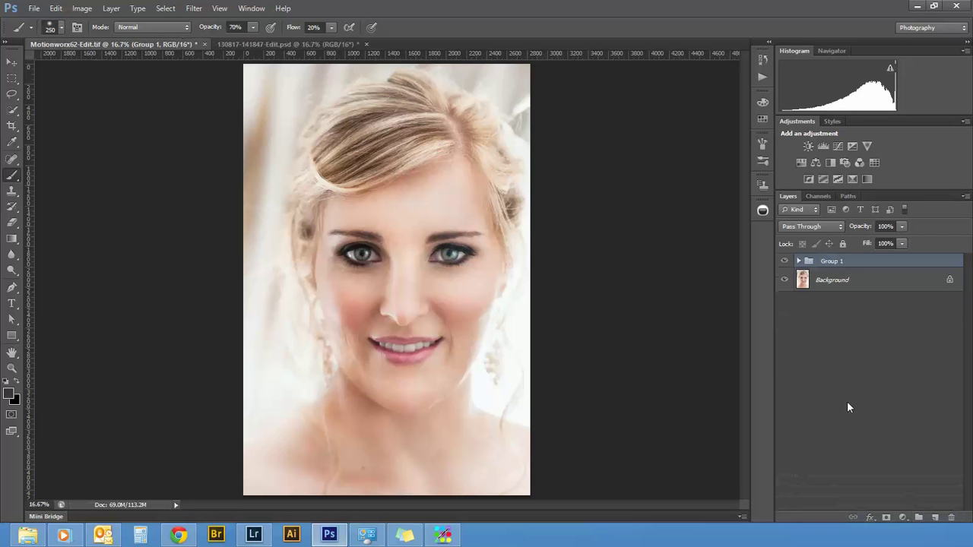
click(785, 261)
click(785, 261)
double_click(834, 262)
text(D&B)
key(Return)
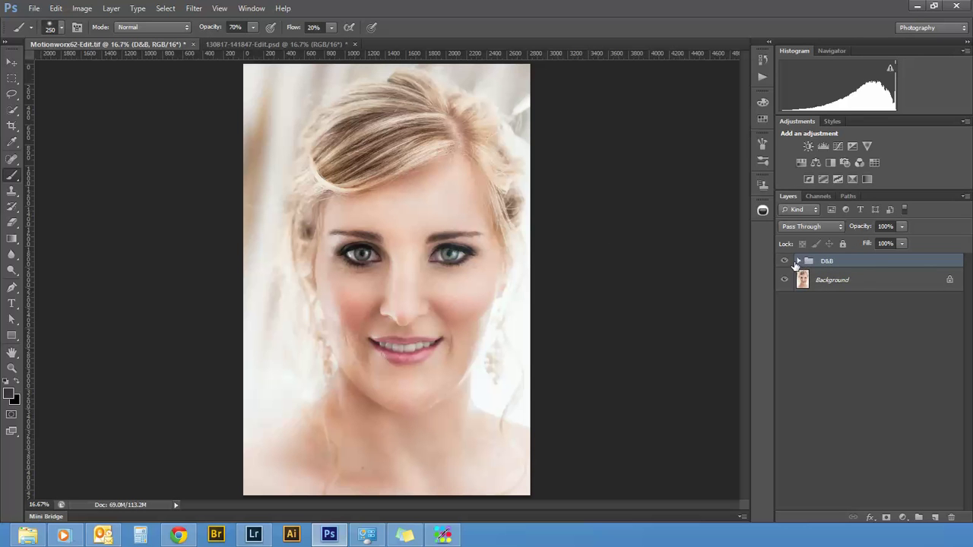
Step: Expand the D&B group and compare the portrait before and after by repeatedly toggling the group's visibility
click(798, 262)
click(799, 262)
click(801, 262)
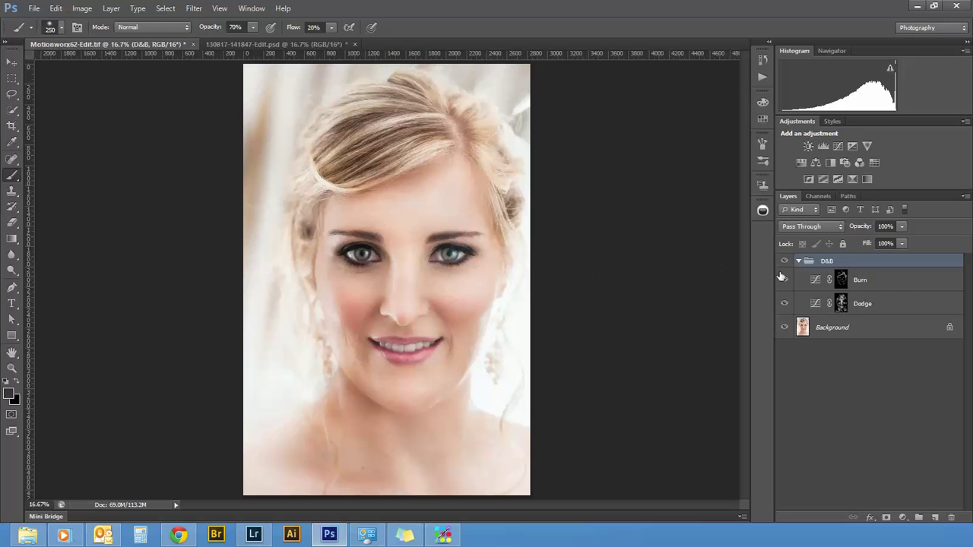
click(786, 261)
click(785, 261)
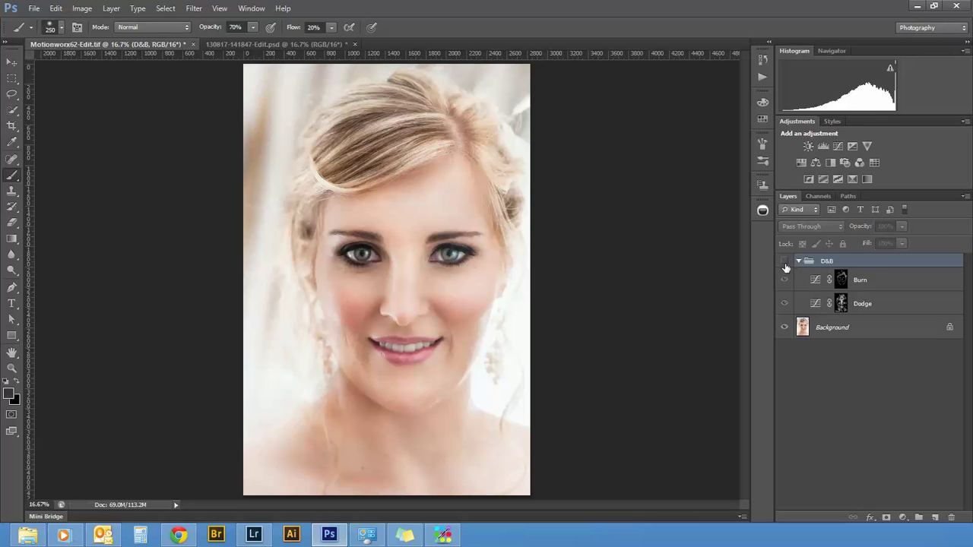
click(785, 262)
click(786, 261)
click(786, 263)
click(786, 264)
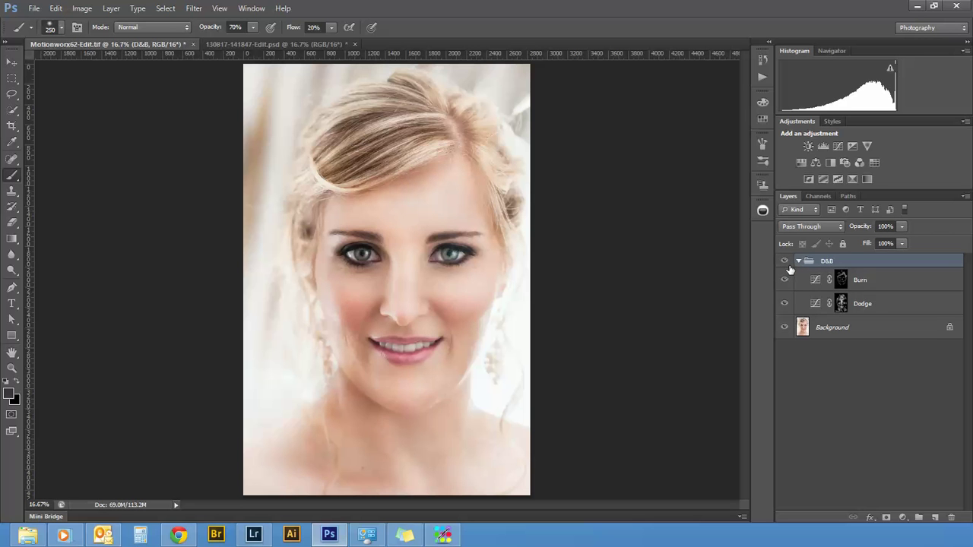
click(785, 263)
click(785, 263)
click(786, 262)
click(786, 262)
click(785, 263)
click(786, 263)
Step: Select the Dodge mask and open its layer's fill and opacity settings
click(841, 302)
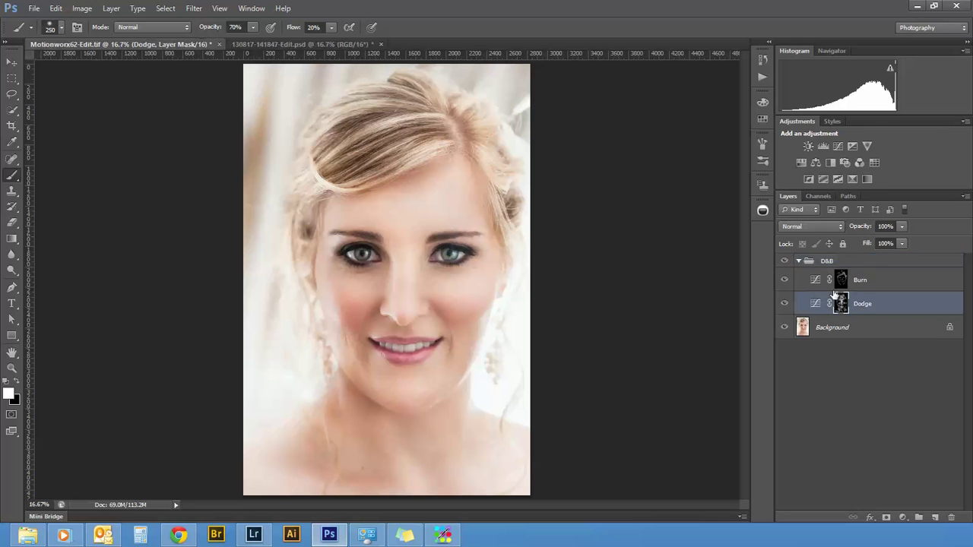
click(901, 242)
click(904, 245)
click(903, 228)
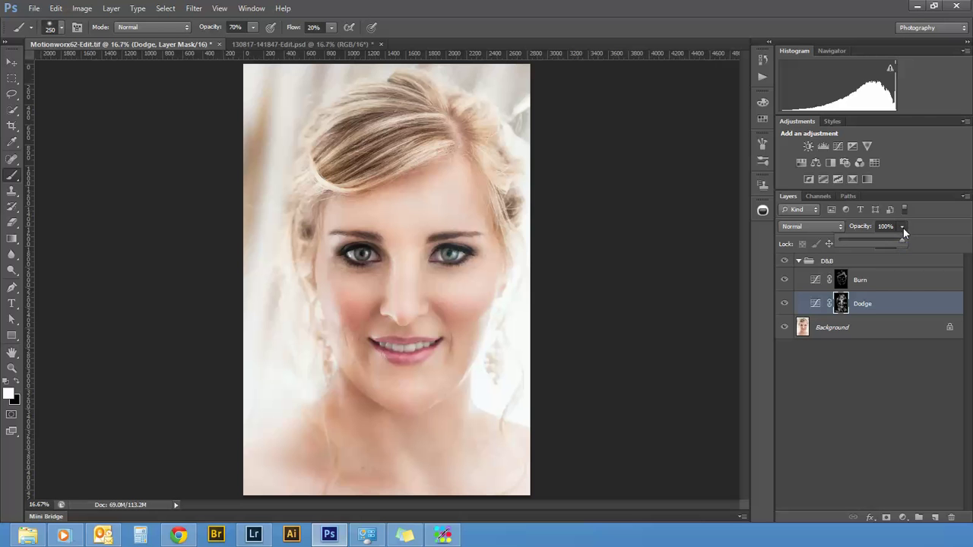
Step: Lower the Burn layer's fill to 49% and reselect the Dodge layer
click(876, 283)
click(878, 280)
click(902, 245)
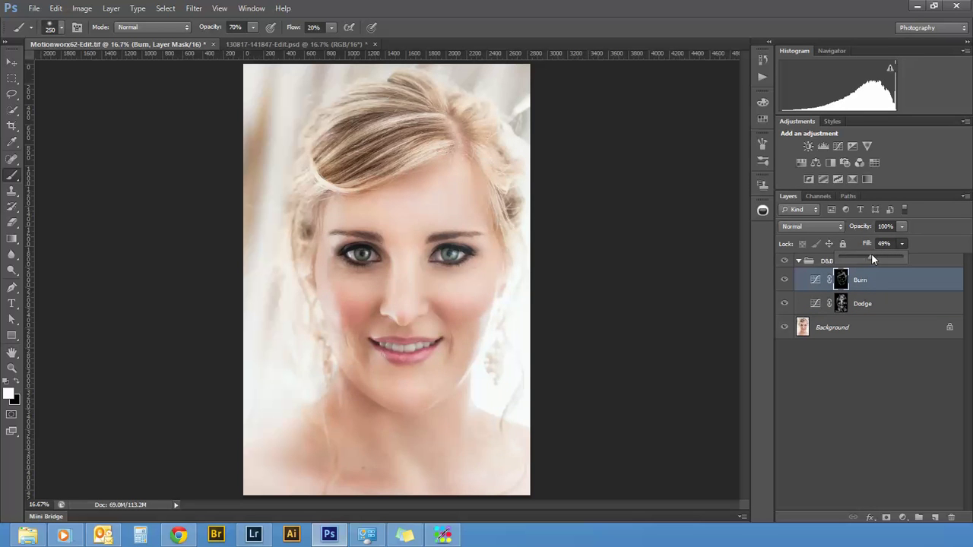
click(869, 302)
click(869, 303)
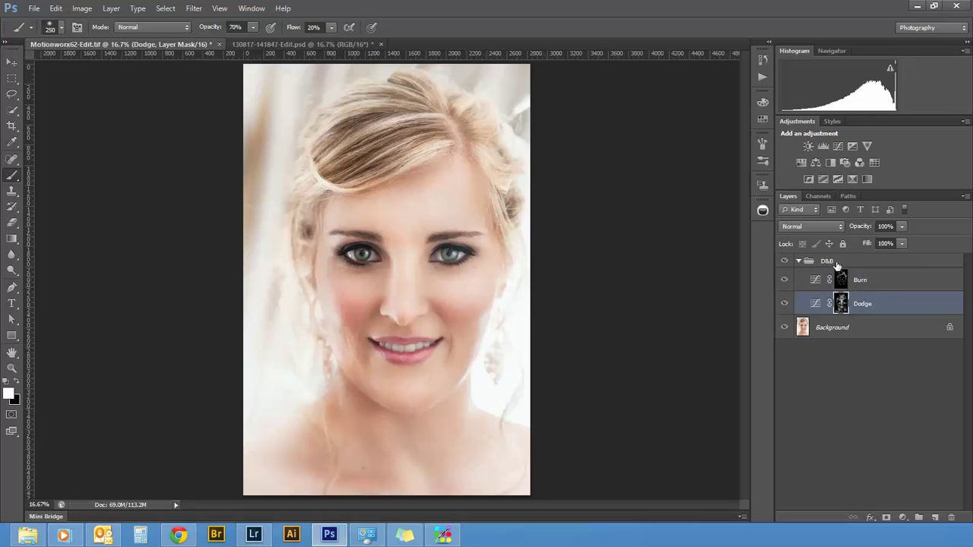
Step: Lower the D&B group's opacity to 64% and compare the portrait with and without the group
click(859, 259)
click(902, 225)
drag(898, 240, 886, 243)
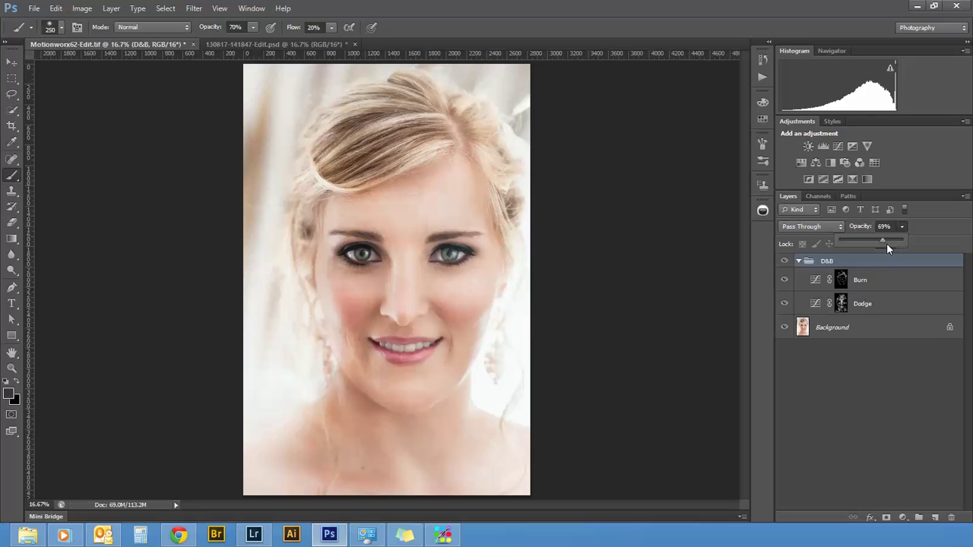
click(785, 261)
click(786, 264)
click(786, 263)
click(787, 263)
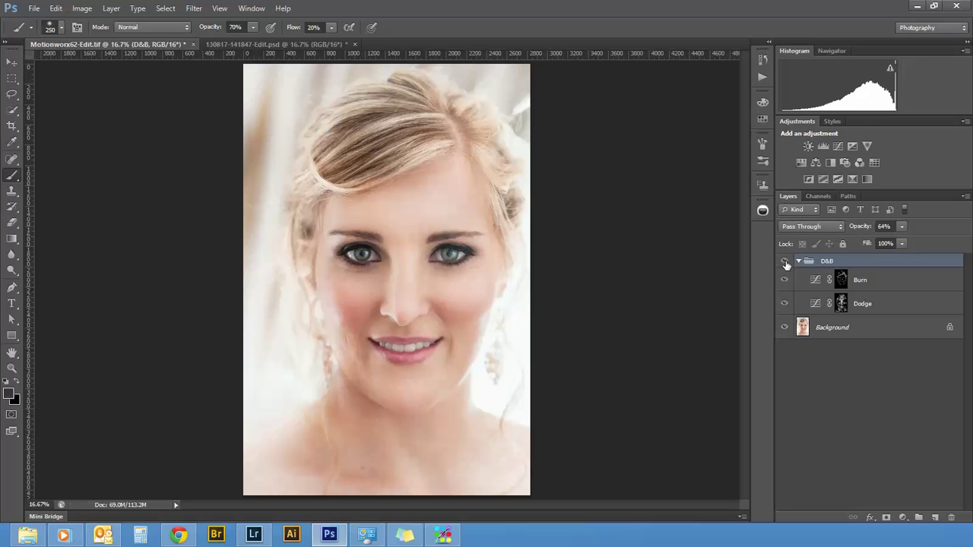
click(788, 263)
click(787, 263)
Step: Reduce the D&B group's opacity to about 44% and toggle the group to judge the softer effect
drag(897, 240, 889, 242)
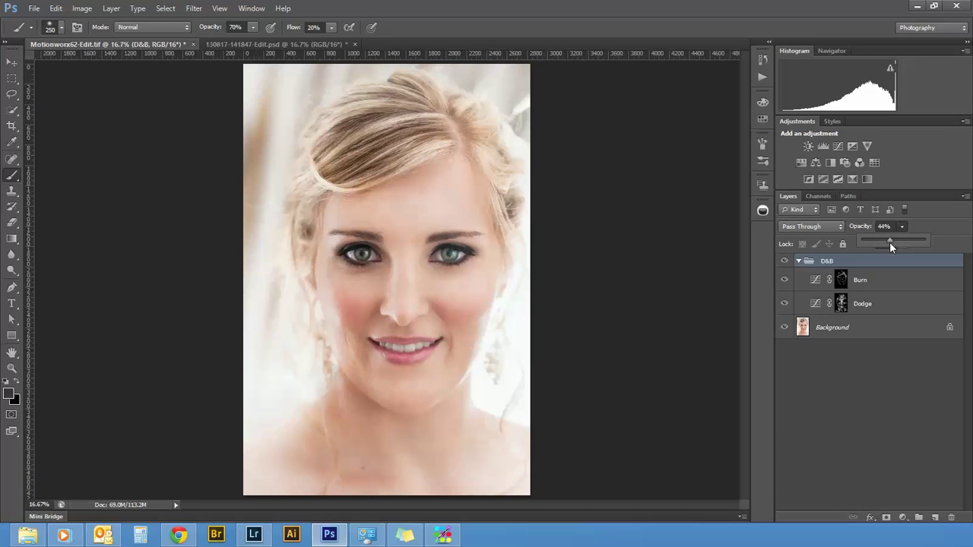
click(788, 263)
click(788, 263)
click(789, 262)
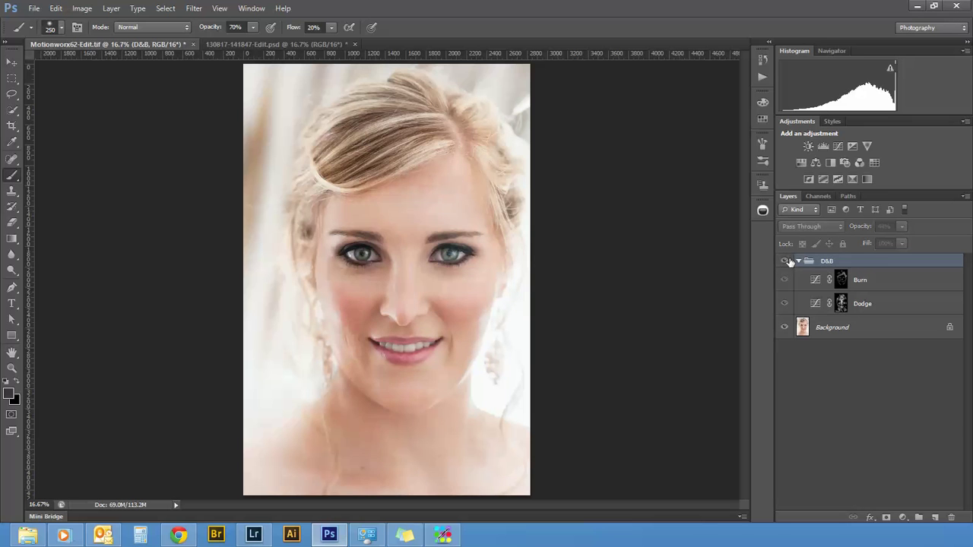
click(787, 262)
Step: Set the D&B group's opacity to 46% and collapse the group for a final before-and-after check
click(902, 227)
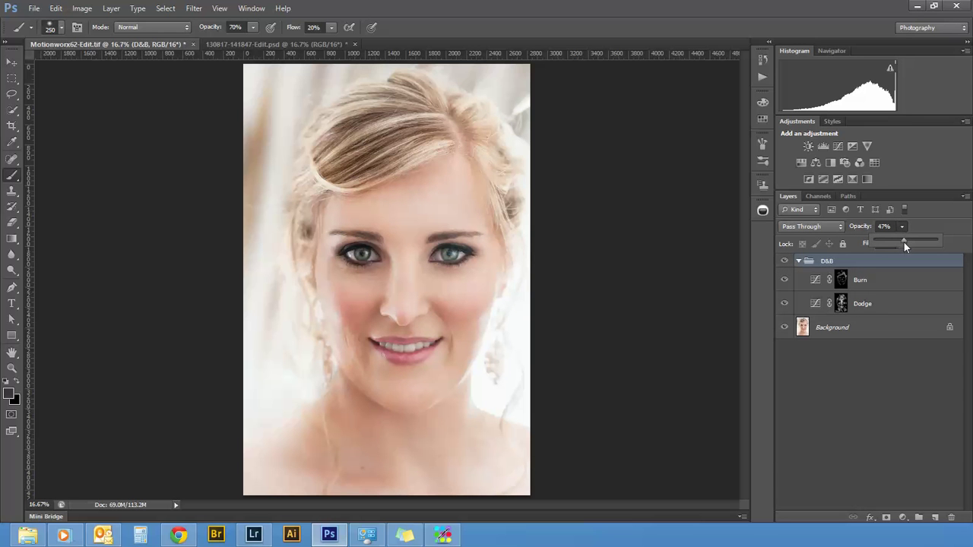
drag(903, 245, 902, 245)
click(796, 262)
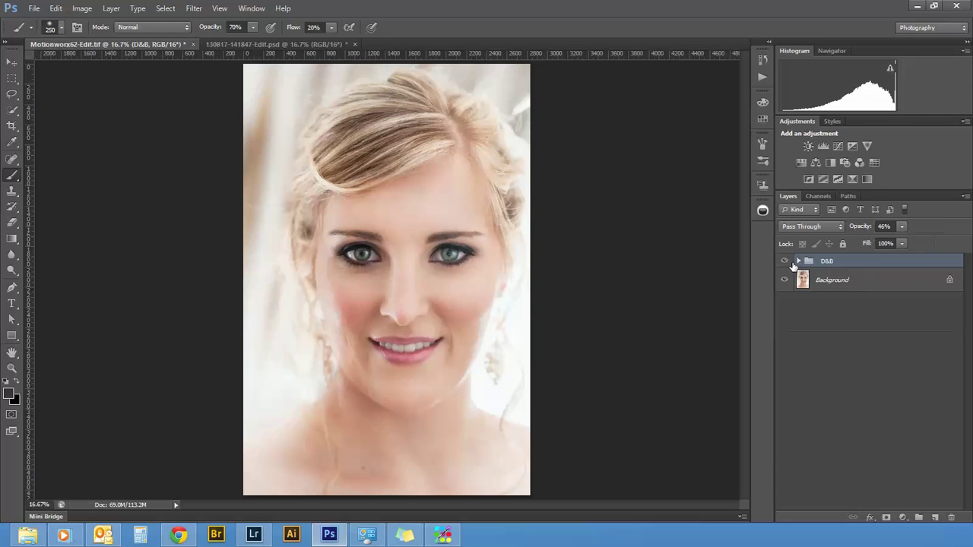
click(787, 262)
click(787, 262)
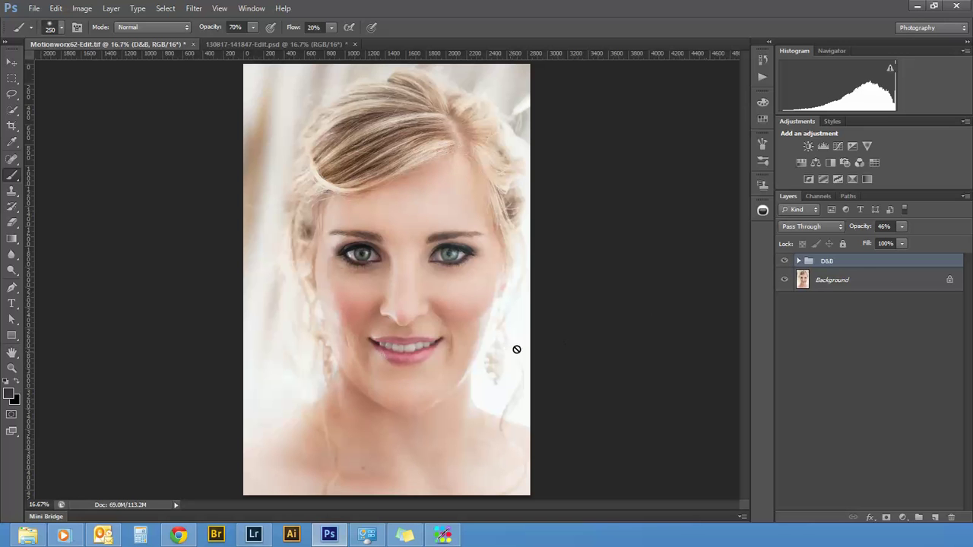